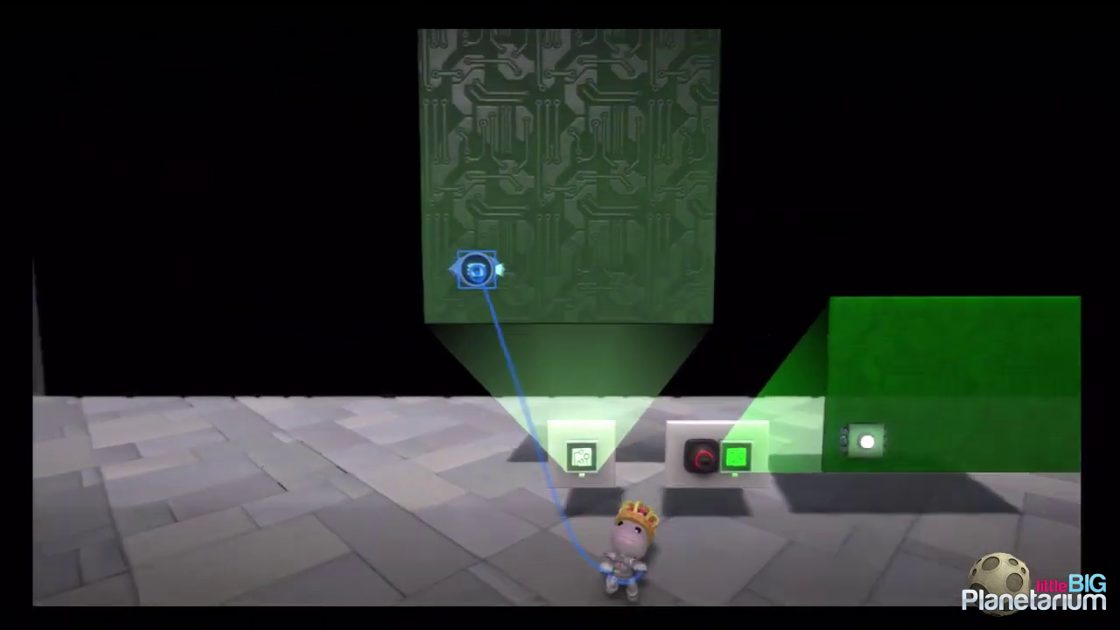
Turn on Invert Output for the tag sensor on the taller circuit board and bring up its required key count
{"action": "left_click", "coordinate": [529, 281]}
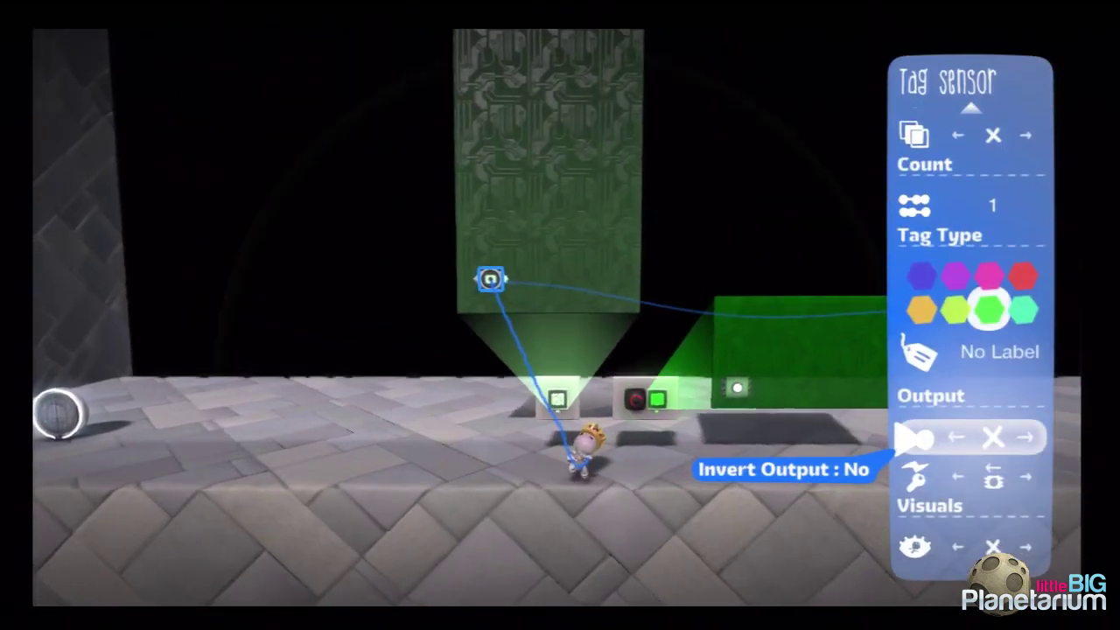
{"action": "key", "text": "Escape"}
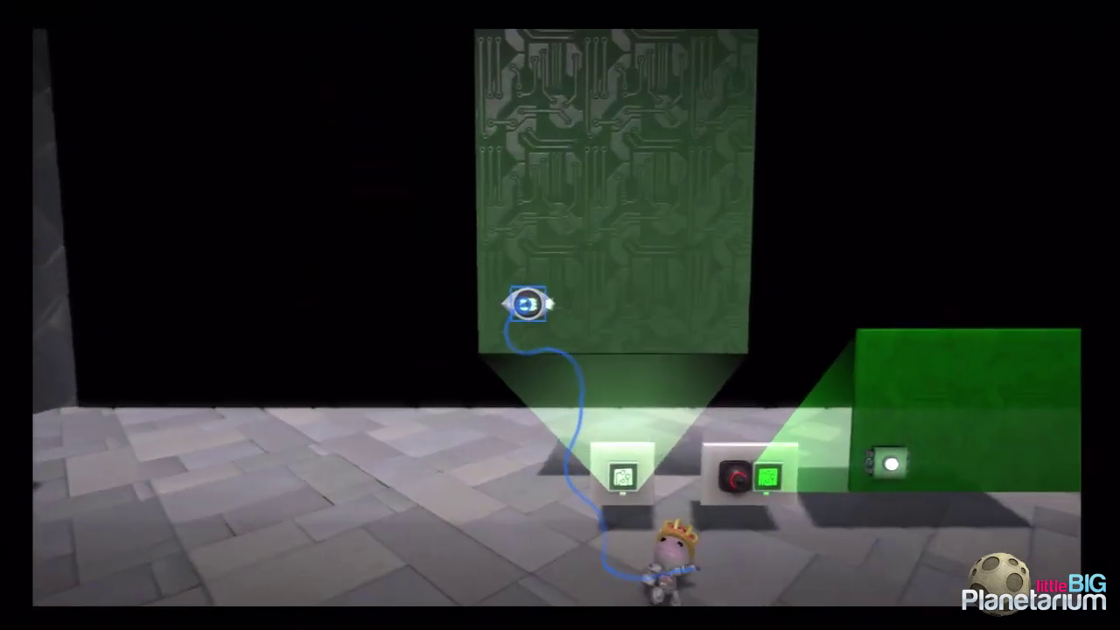
{"action": "left_click", "coordinate": [560, 315]}
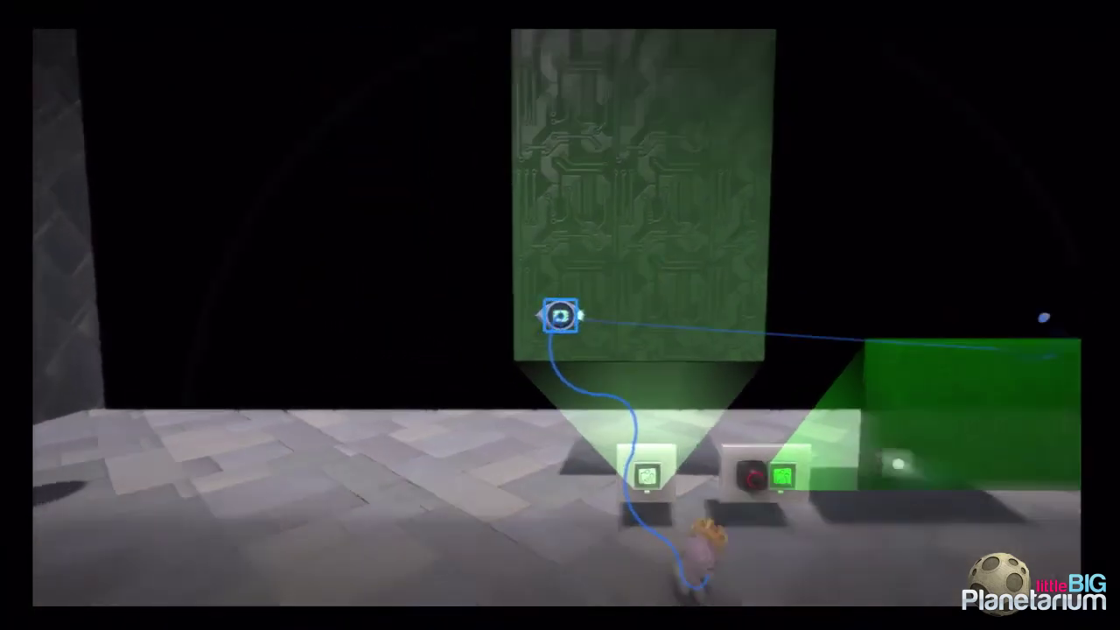
{"action": "key", "text": "Return"}
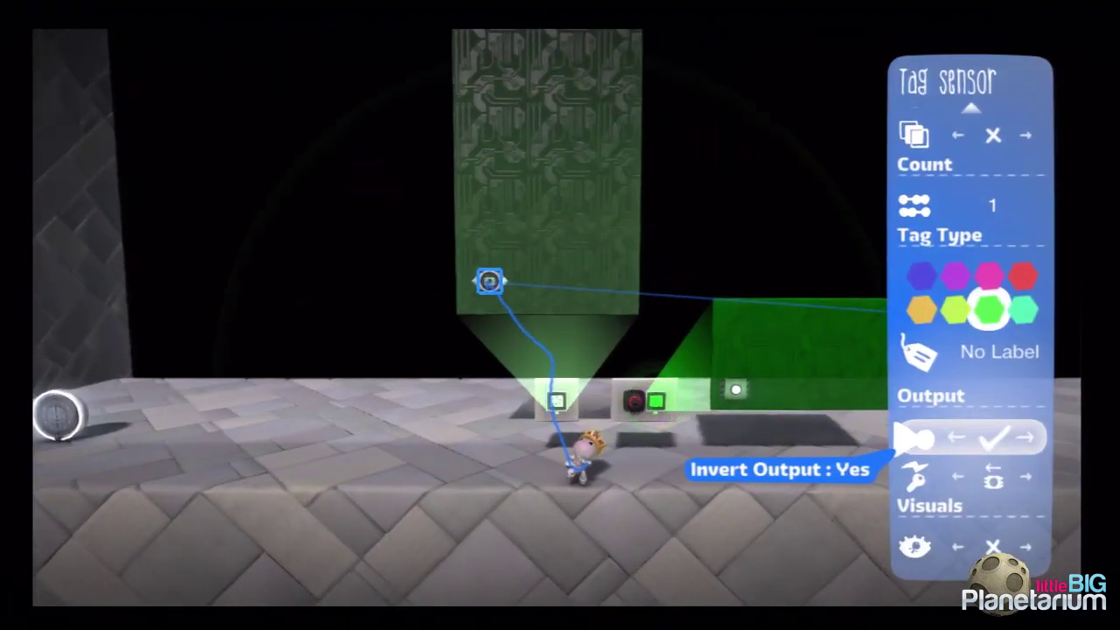
{"action": "key", "text": "Up"}
{"action": "key", "text": "Up"}
{"action": "key", "text": "Up"}
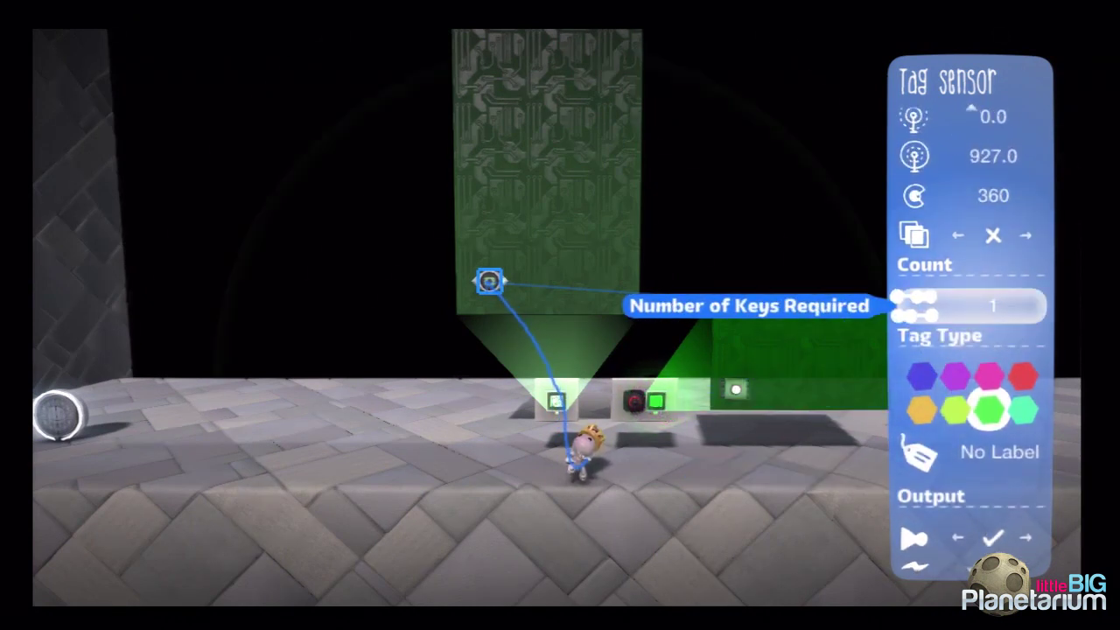
{"action": "key", "text": "Escape"}
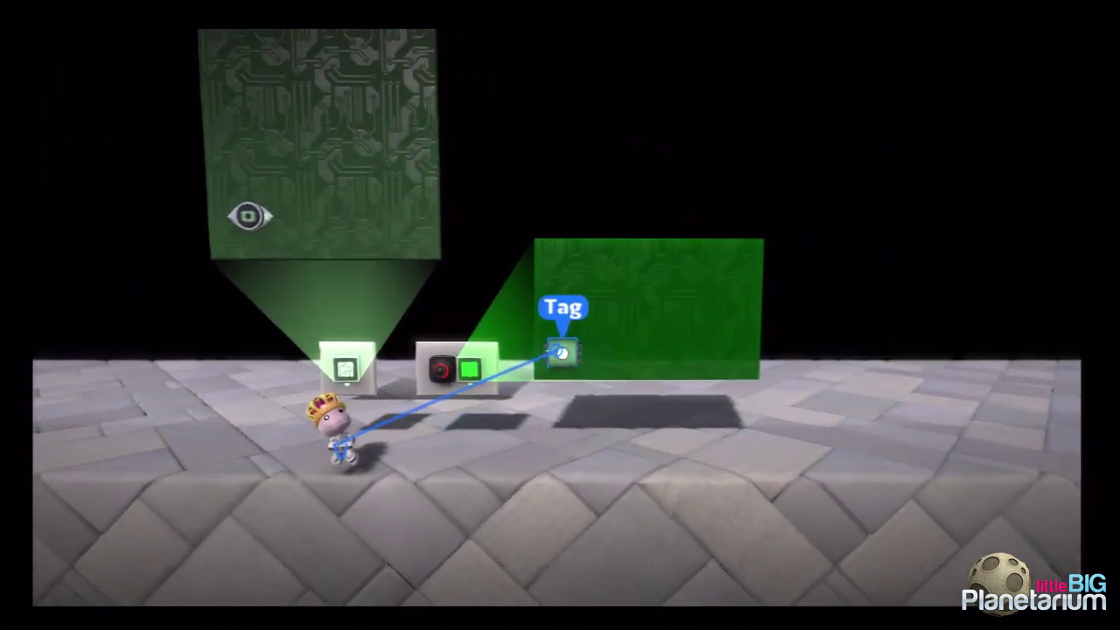
Delete the tag from the smaller circuit board and place a new Tag gadget there in its place
{"action": "key", "text": "Delete"}
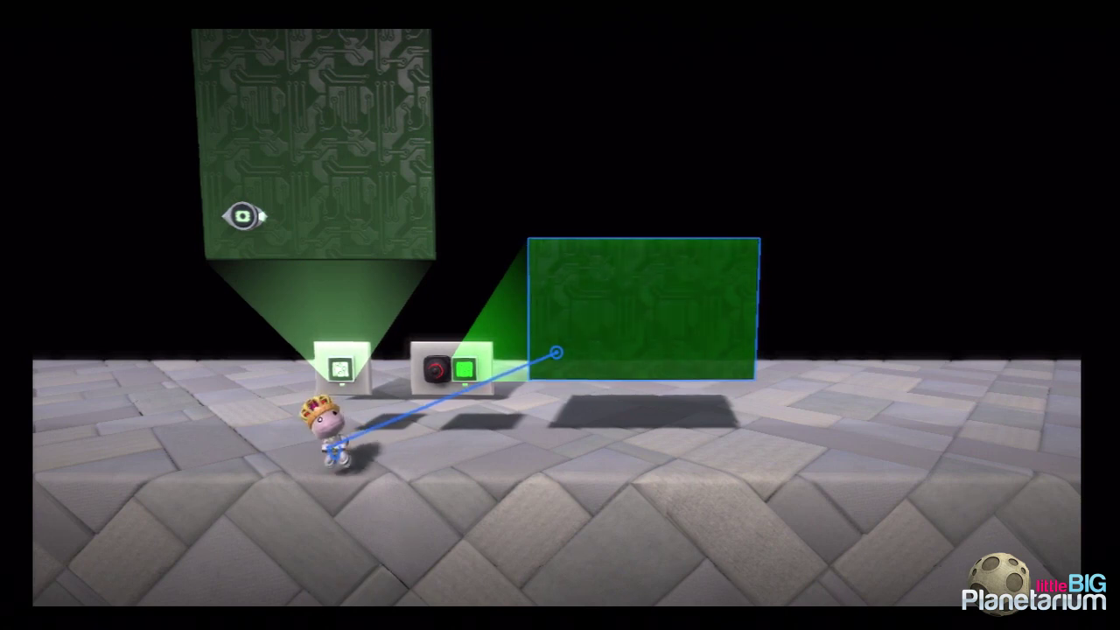
{"action": "key", "text": "Tab"}
{"action": "key", "text": "Return"}
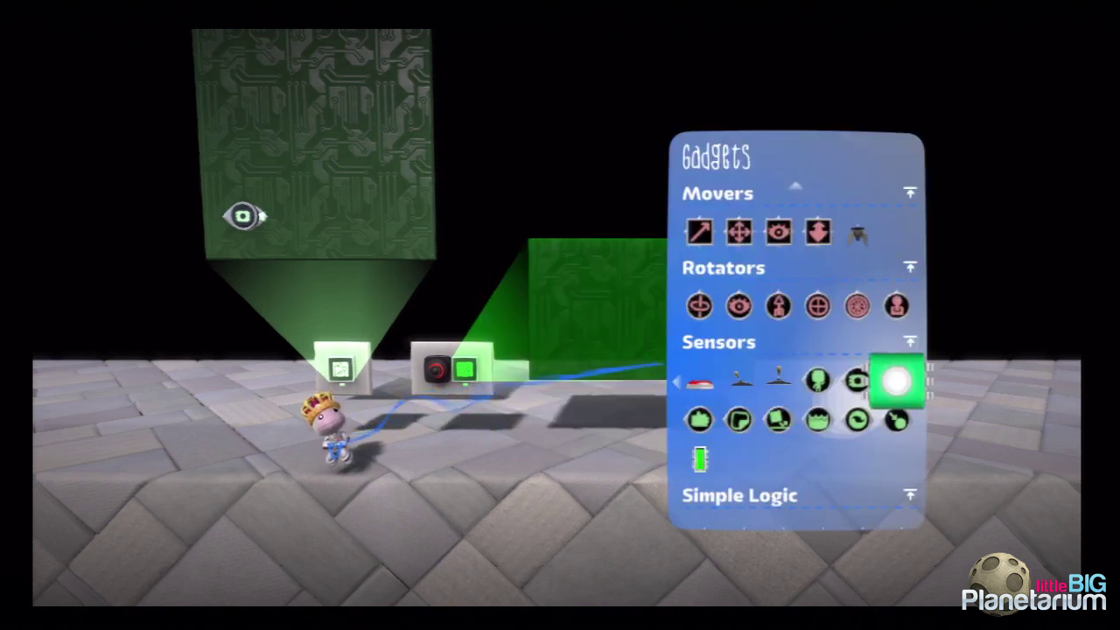
{"action": "key", "text": "Return"}
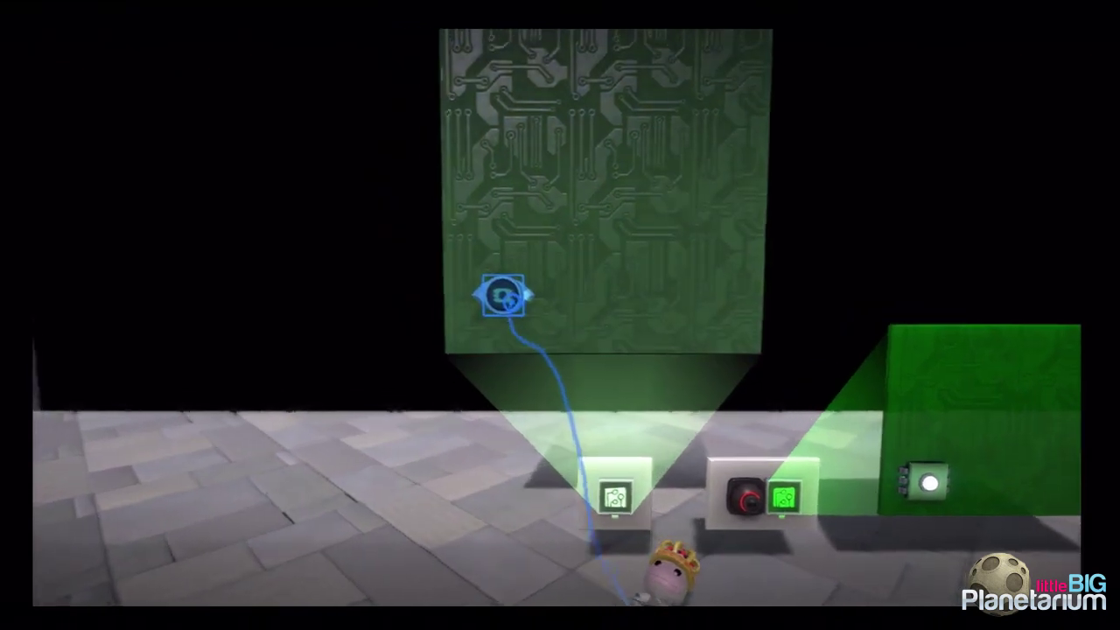
Set the tag sensor's maximum detection range to 1000.0, keeping the Same Layer option at No
{"action": "left_click", "coordinate": [504, 296]}
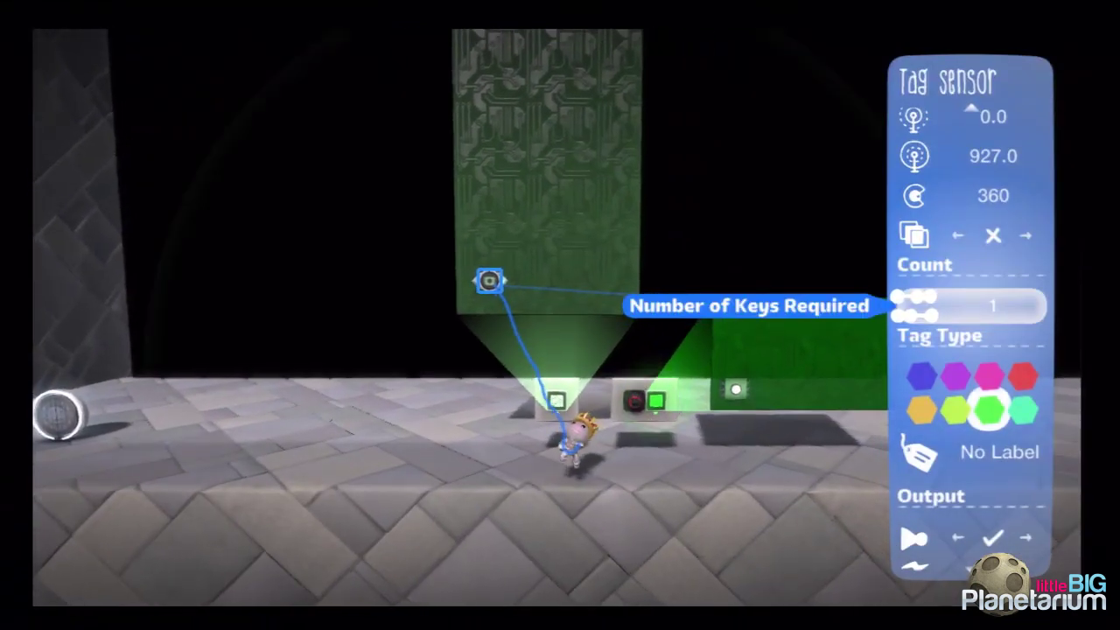
{"action": "key", "text": "Up"}
{"action": "key", "text": "Up"}
{"action": "key", "text": "Up"}
{"action": "key", "text": "Right"}
{"action": "key", "text": "Right"}
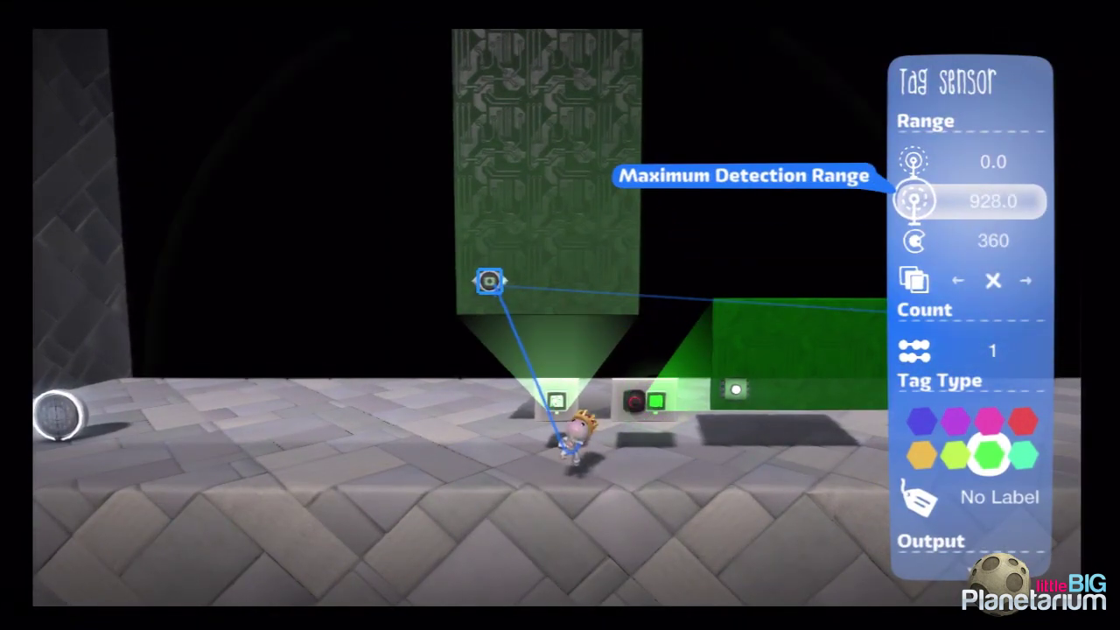
{"action": "key", "text": "Right"}
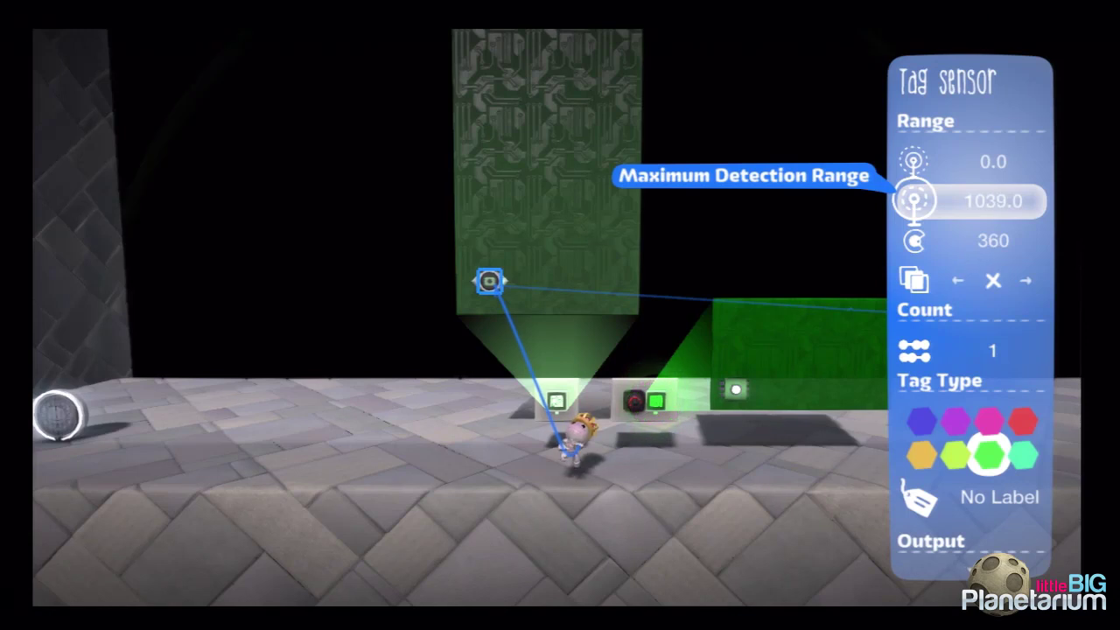
{"action": "key", "text": "Left"}
{"action": "key", "text": "Right"}
{"action": "key", "text": "Left"}
{"action": "key", "text": "Down"}
{"action": "key", "text": "Down"}
{"action": "key", "text": "Down"}
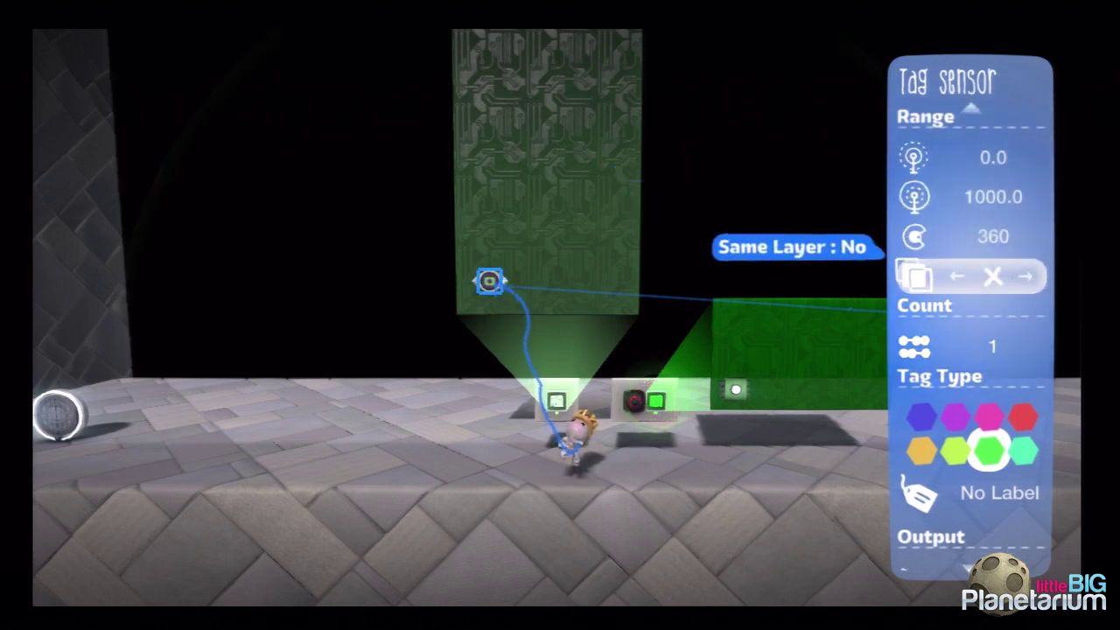
{"action": "key", "text": "Escape"}
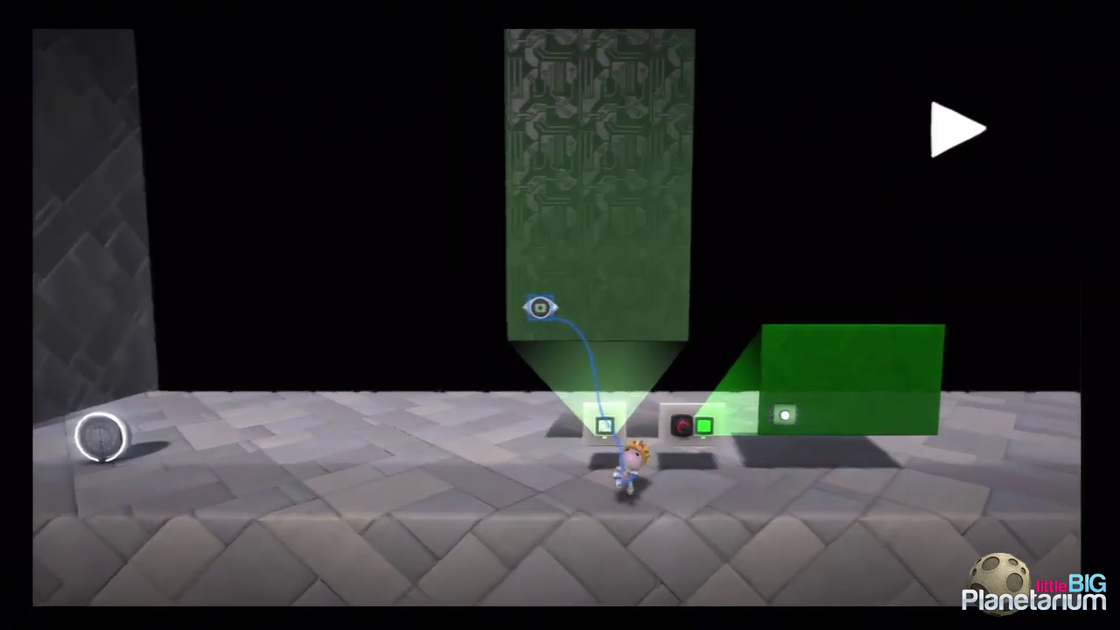
Place a copy of the tag sensor above the original and raise its number of keys required by one
{"action": "key", "text": "ctrl+d"}
{"action": "key", "text": "Return"}
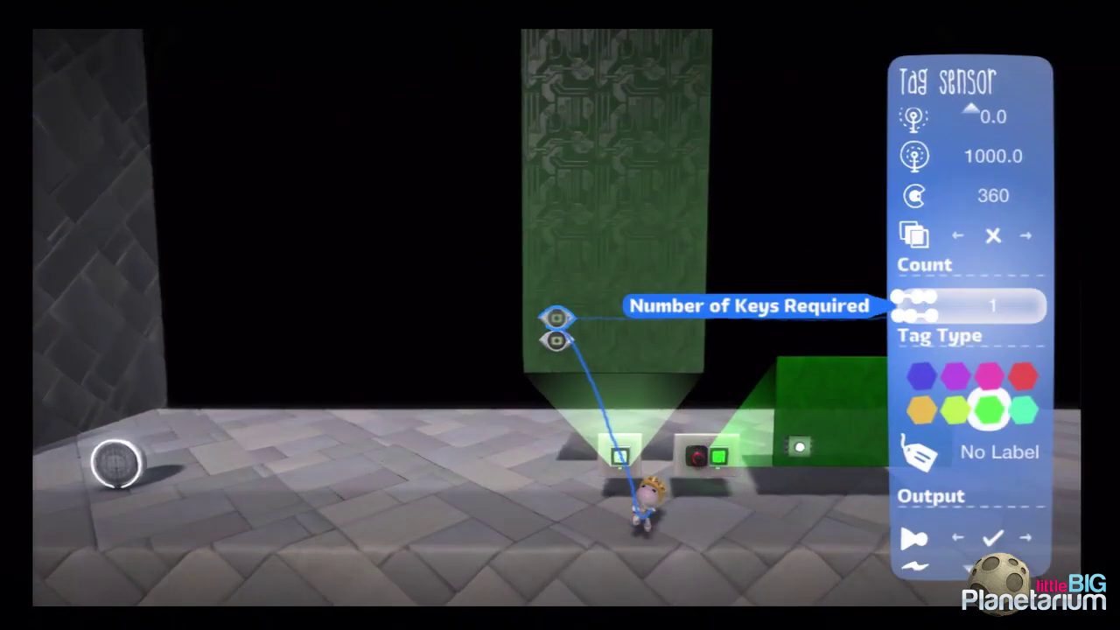
{"action": "key", "text": "Right"}
{"action": "key", "text": "Escape"}
{"action": "key", "text": "space"}
{"action": "key", "text": "Return"}
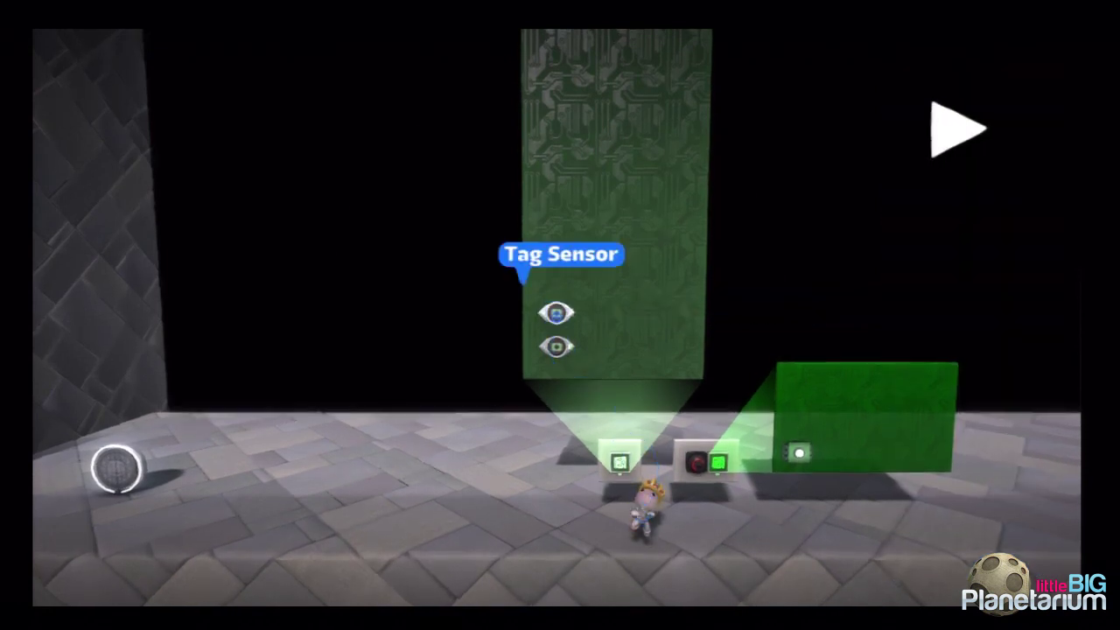
{"action": "key", "text": "Return"}
{"action": "key", "text": "Return"}
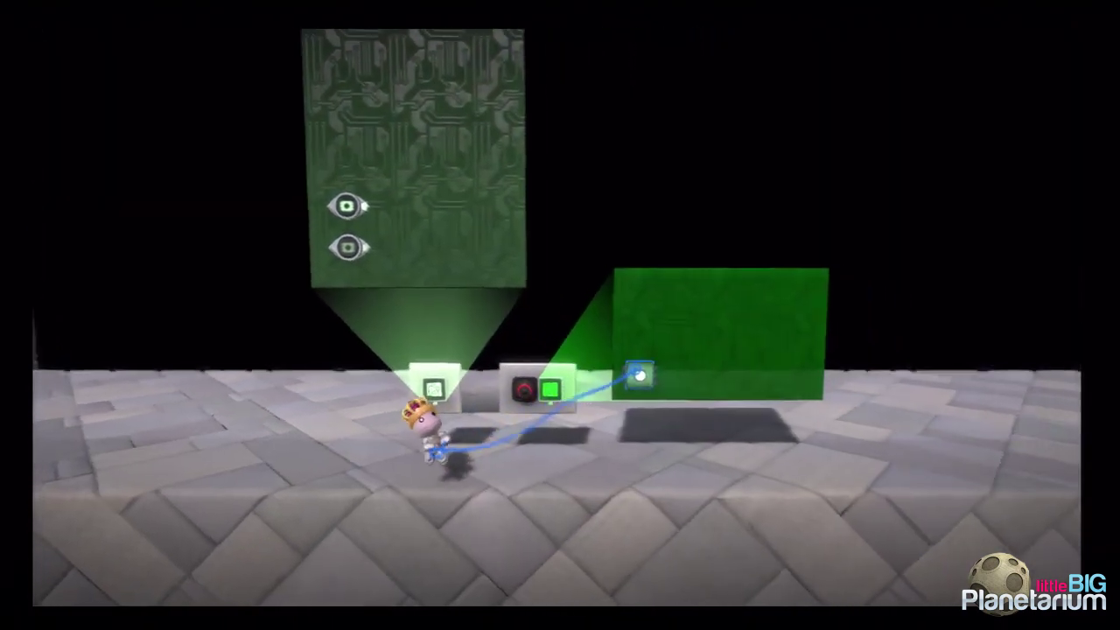
Test the sensors by placing a second tag beside the first one, and remove that extra tag again
{"action": "key", "text": "Escape"}
{"action": "left_click", "coordinate": [573, 366]}
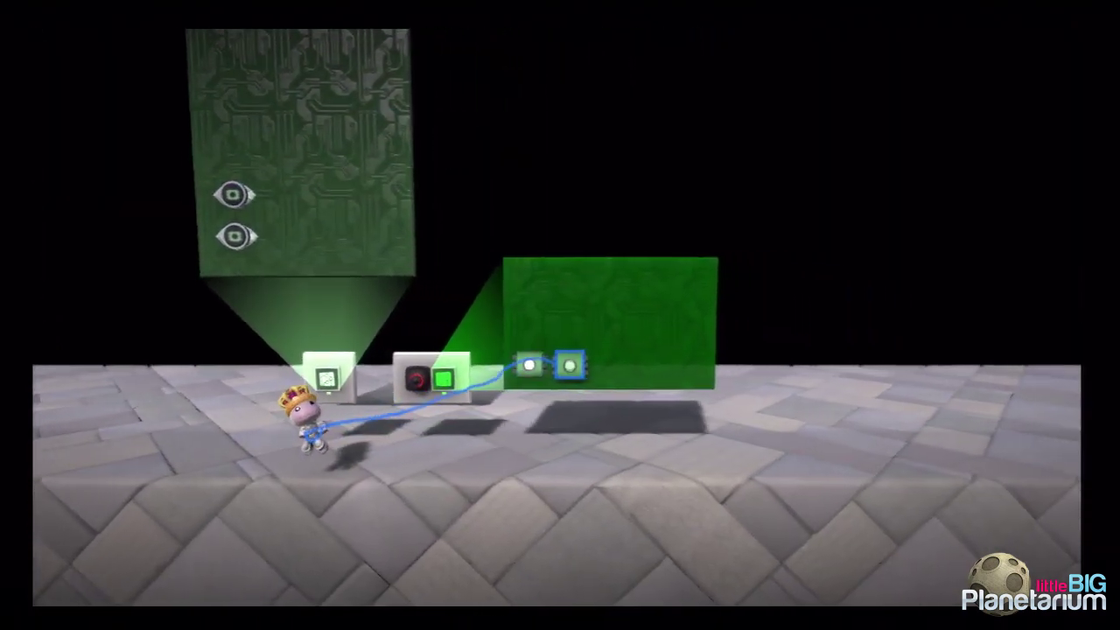
{"action": "left_click", "coordinate": [557, 365]}
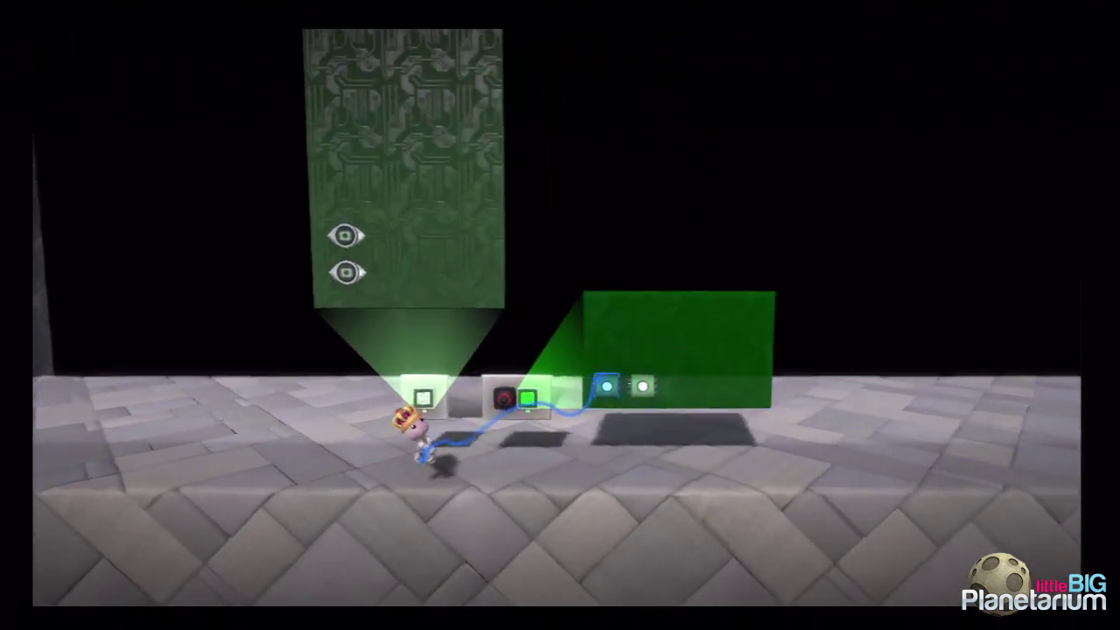
{"action": "left_click", "coordinate": [561, 382]}
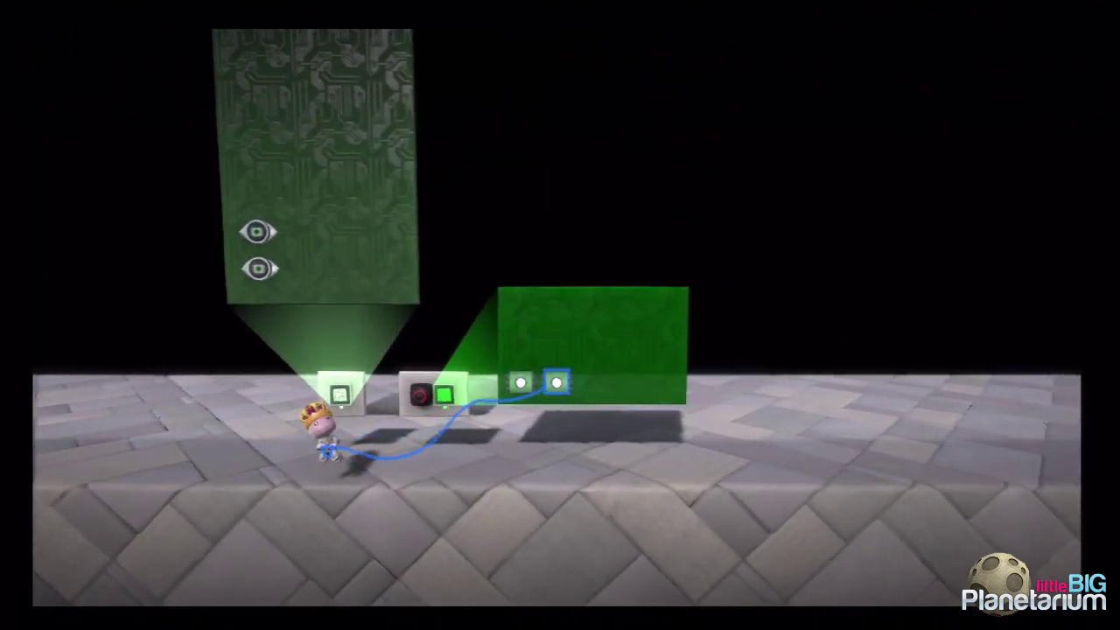
{"action": "key", "text": "Delete"}
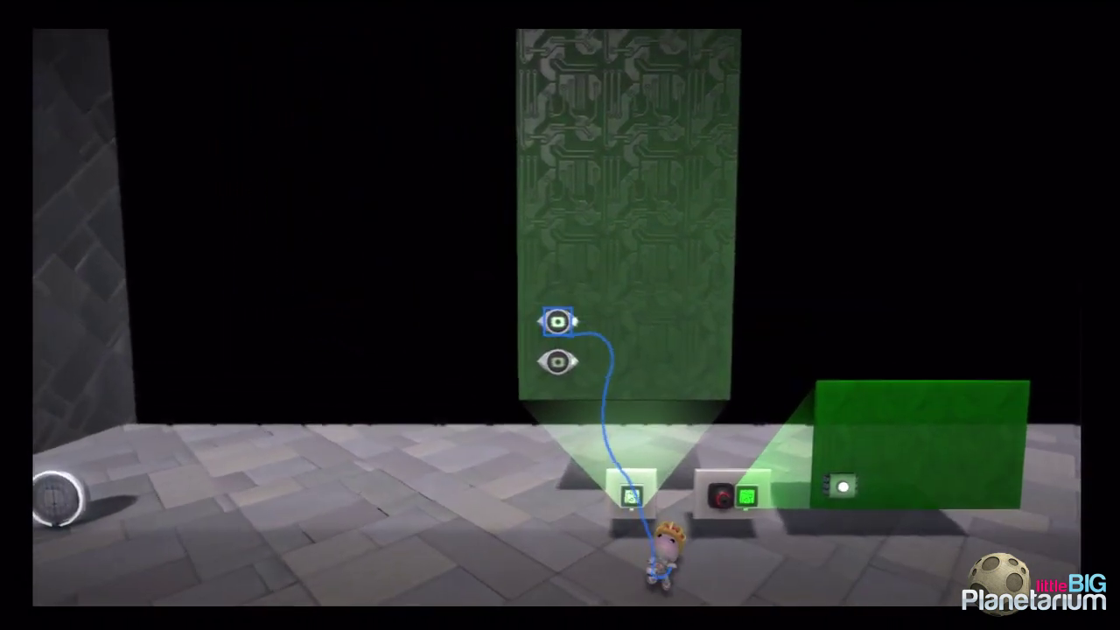
Stack further copies of the tag sensor into a column of eleven and reposition the tall circuit board
{"action": "left_click", "coordinate": [556, 318]}
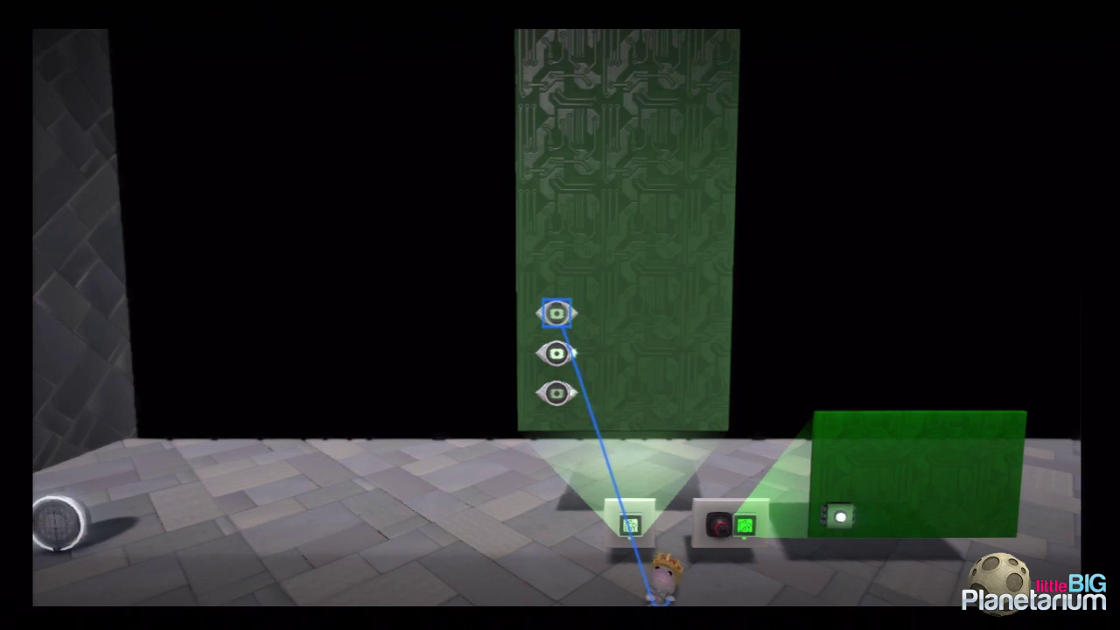
{"action": "left_click", "coordinate": [556, 315]}
{"action": "left_click", "coordinate": [556, 318]}
{"action": "left_click", "coordinate": [556, 319]}
{"action": "left_click", "coordinate": [557, 318]}
{"action": "left_click", "coordinate": [556, 317]}
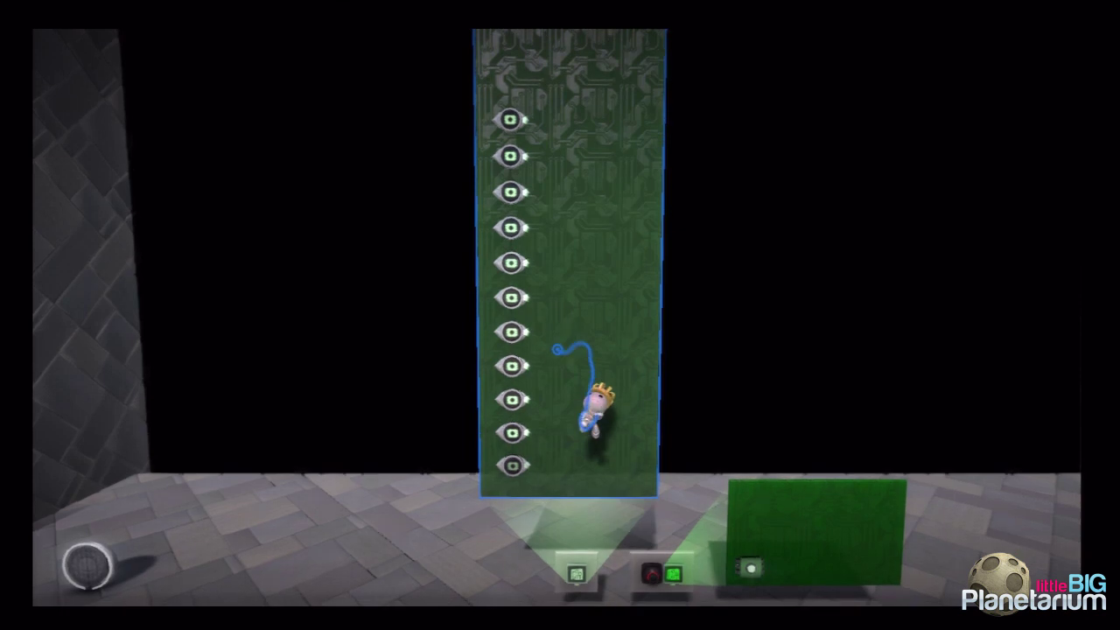
{"action": "left_click_drag", "start_coordinate": [572, 359], "coordinate": [650, 504]}
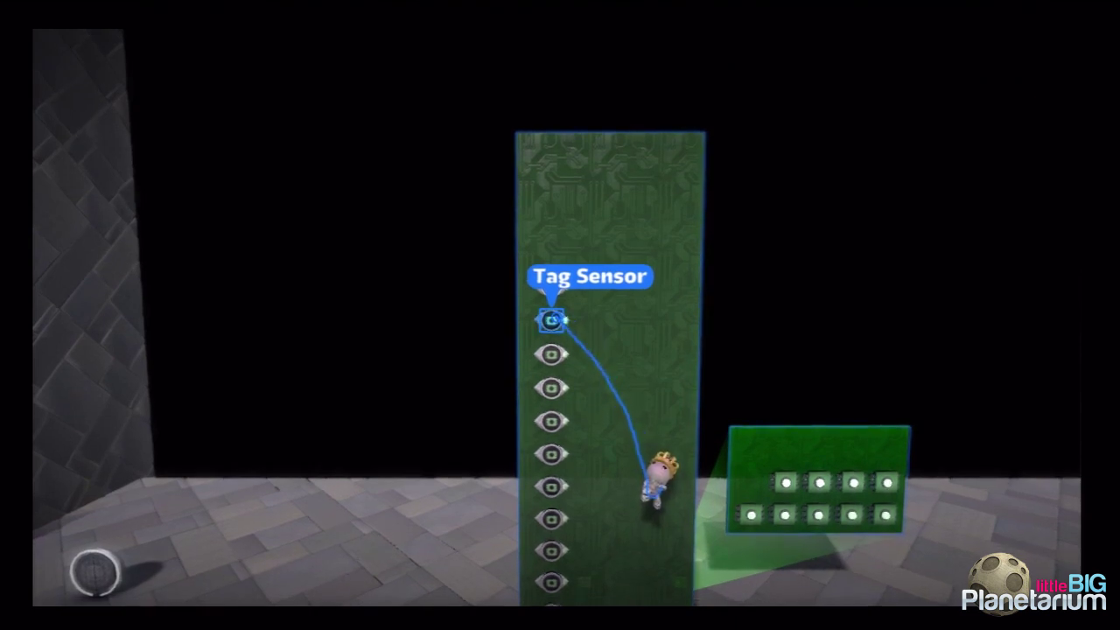
Place an XOR Gate from the Simple Logic gadgets beside the uppermost tag sensor
{"action": "key", "text": "Escape"}
{"action": "key", "text": "Up"}
{"action": "key", "text": "Return"}
{"action": "key", "text": "Left"}
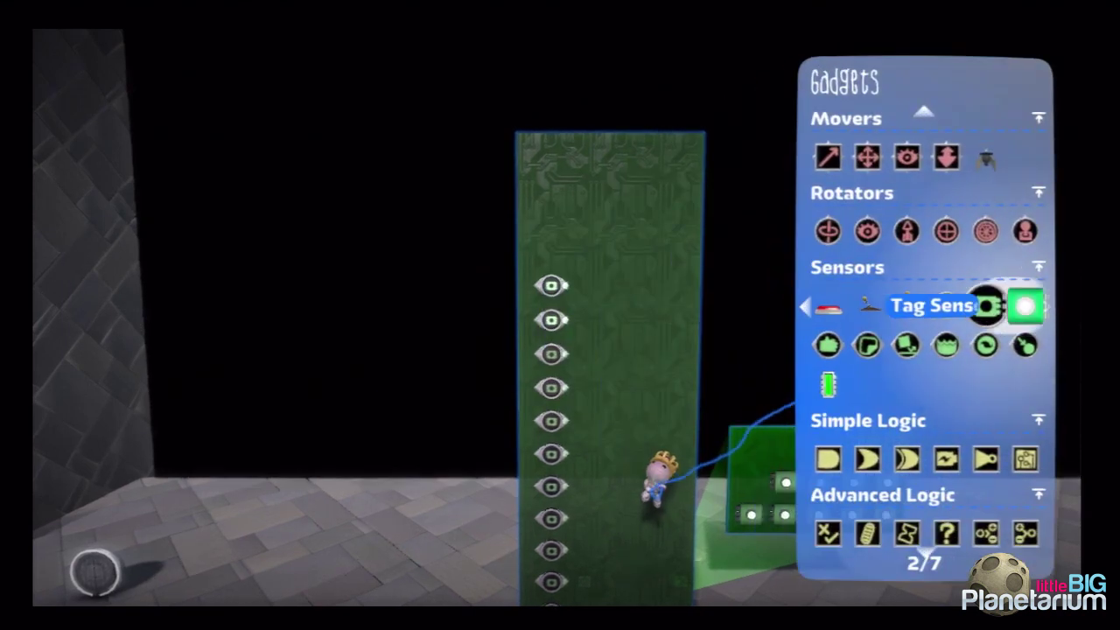
{"action": "key", "text": "Left"}
{"action": "key", "text": "Left"}
{"action": "key", "text": "Down"}
{"action": "key", "text": "Down"}
{"action": "key", "text": "Down"}
{"action": "key", "text": "Down"}
{"action": "key", "text": "Return"}
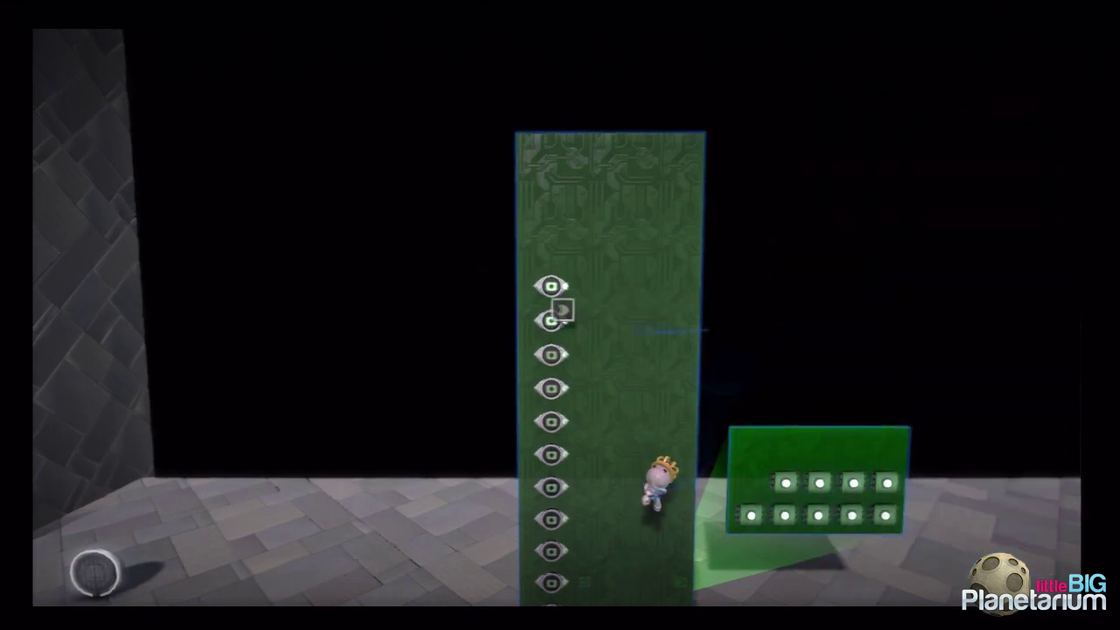
{"action": "key", "text": "Right"}
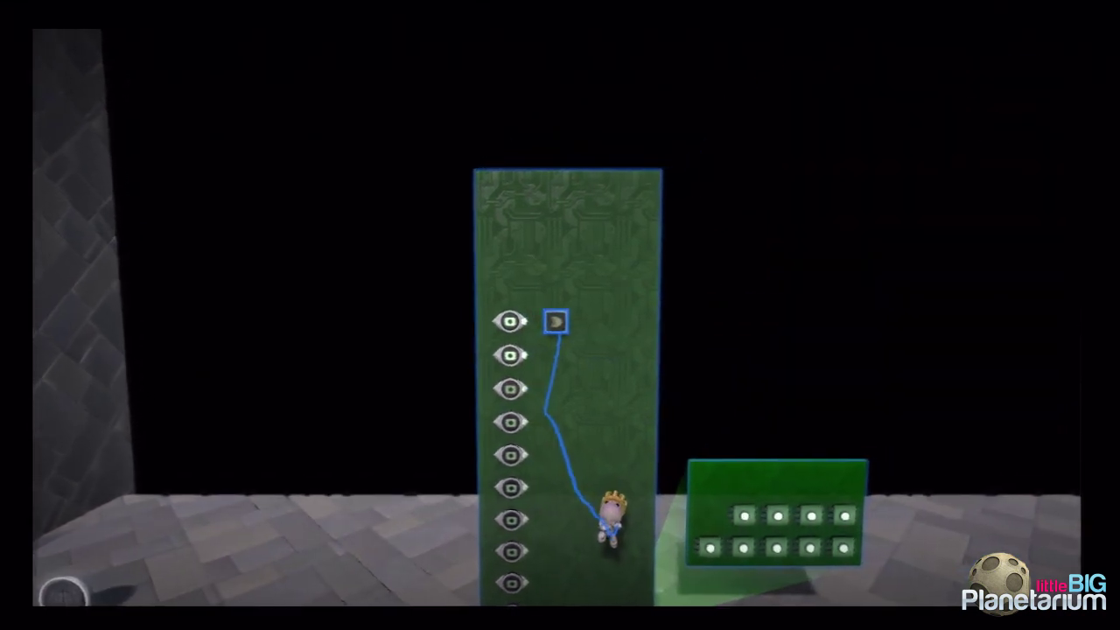
{"action": "key", "text": "Return"}
{"action": "key", "text": "Escape"}
{"action": "key", "text": "Down"}
Wire the outputs of the two uppermost tag sensors into the two inputs of the XOR gate
{"action": "scroll", "coordinate": [556, 317], "scroll_direction": "up", "scroll_amount": 5}
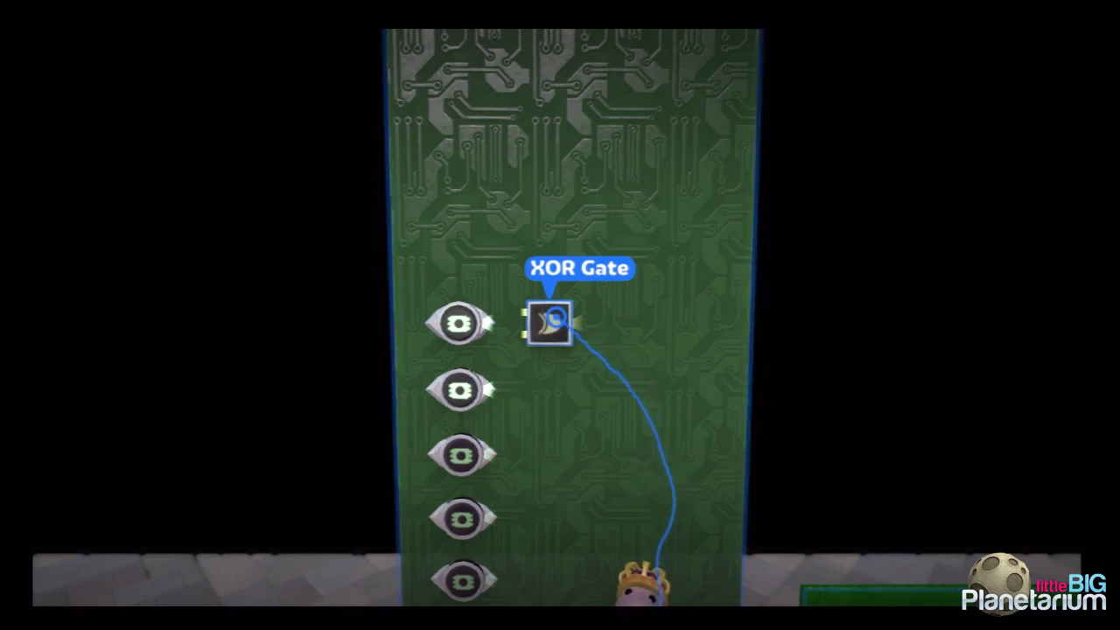
{"action": "left_click", "coordinate": [547, 320]}
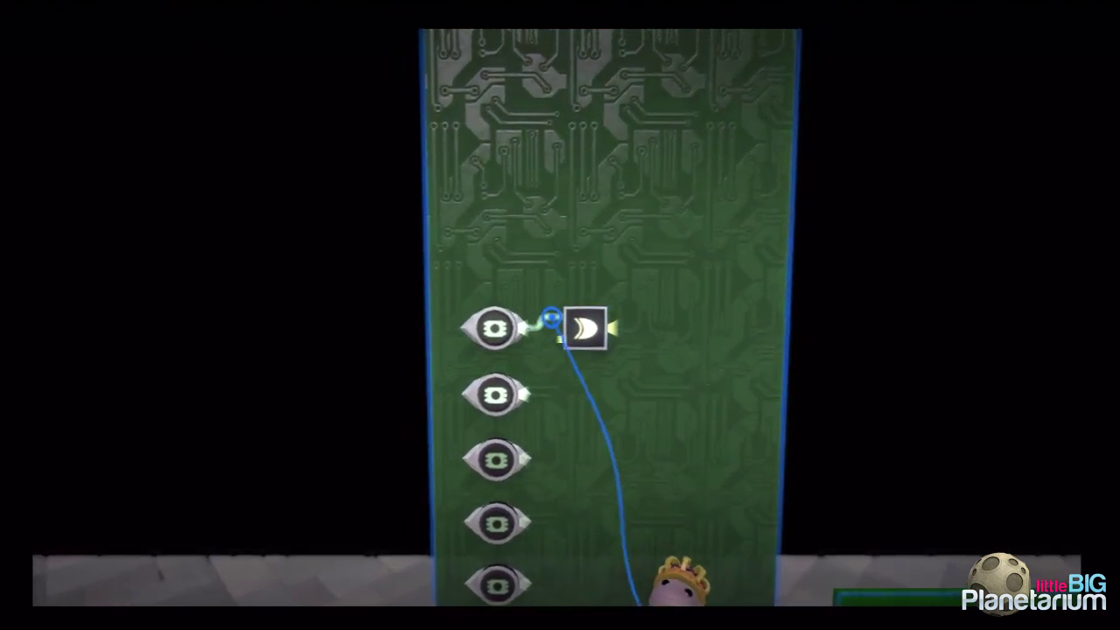
{"action": "left_click", "coordinate": [525, 395]}
{"action": "left_click", "coordinate": [562, 332]}
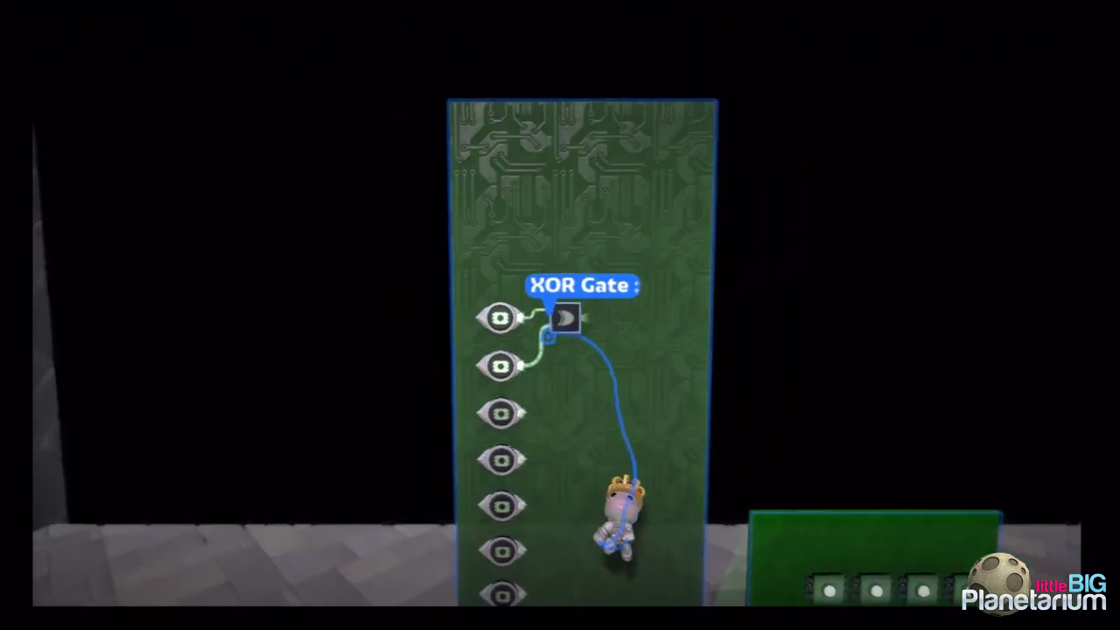
Copy the XOR gate beside the second and third tag sensors, wiring each copy to its adjacent sensor and the one below it
{"action": "left_click", "coordinate": [565, 316]}
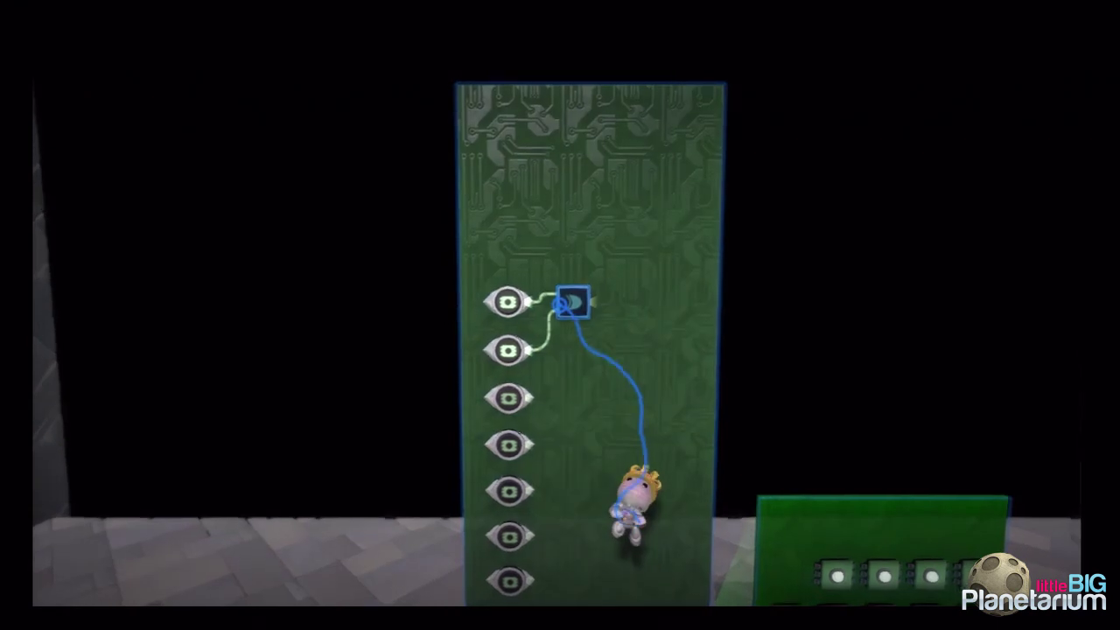
{"action": "left_click", "coordinate": [554, 330]}
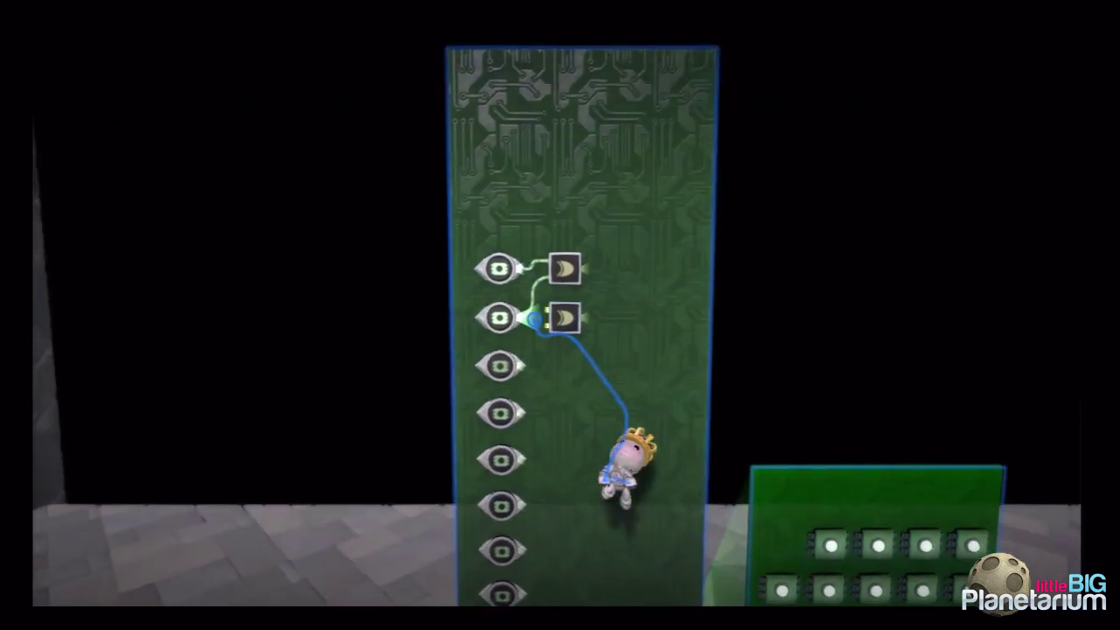
{"action": "left_click", "coordinate": [537, 316]}
{"action": "left_click", "coordinate": [558, 315]}
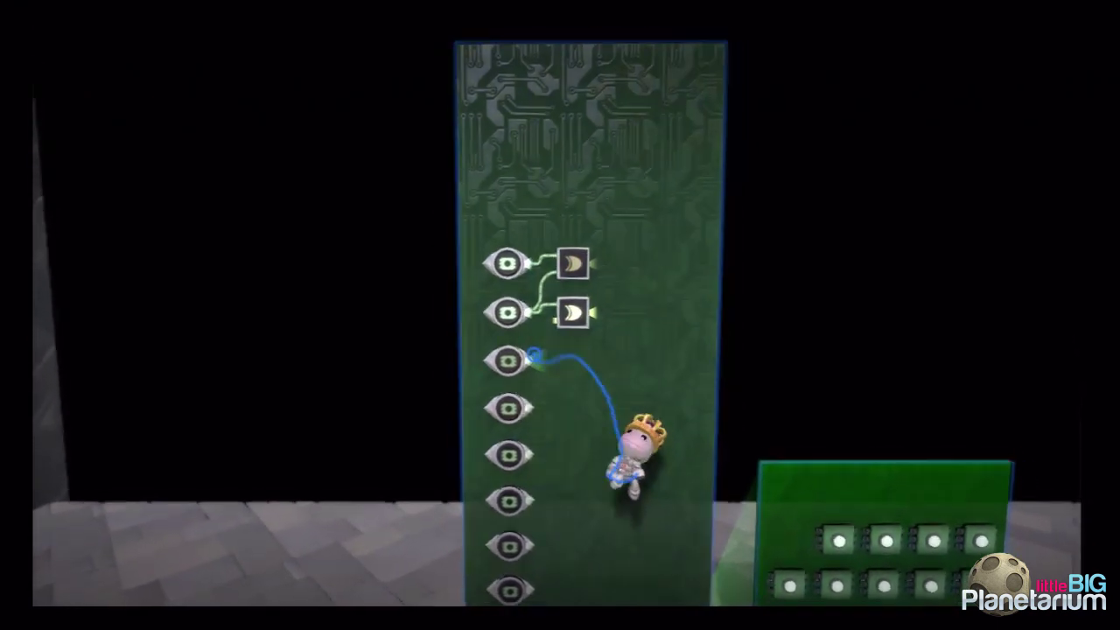
{"action": "left_click_drag", "start_coordinate": [533, 356], "coordinate": [556, 315]}
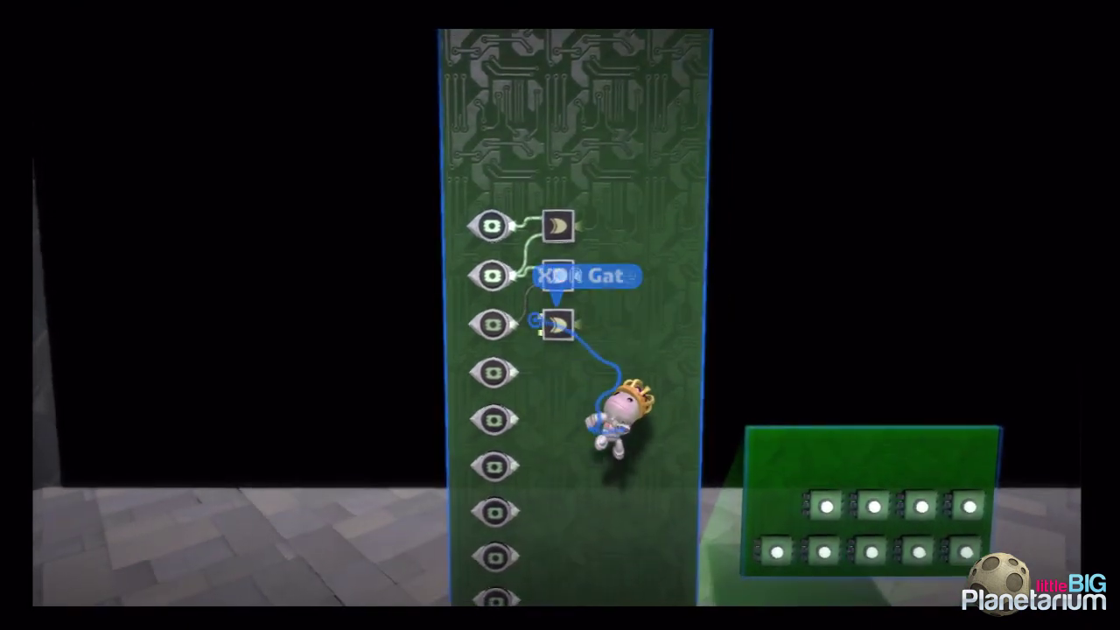
{"action": "left_click", "coordinate": [541, 321]}
{"action": "left_click", "coordinate": [570, 316]}
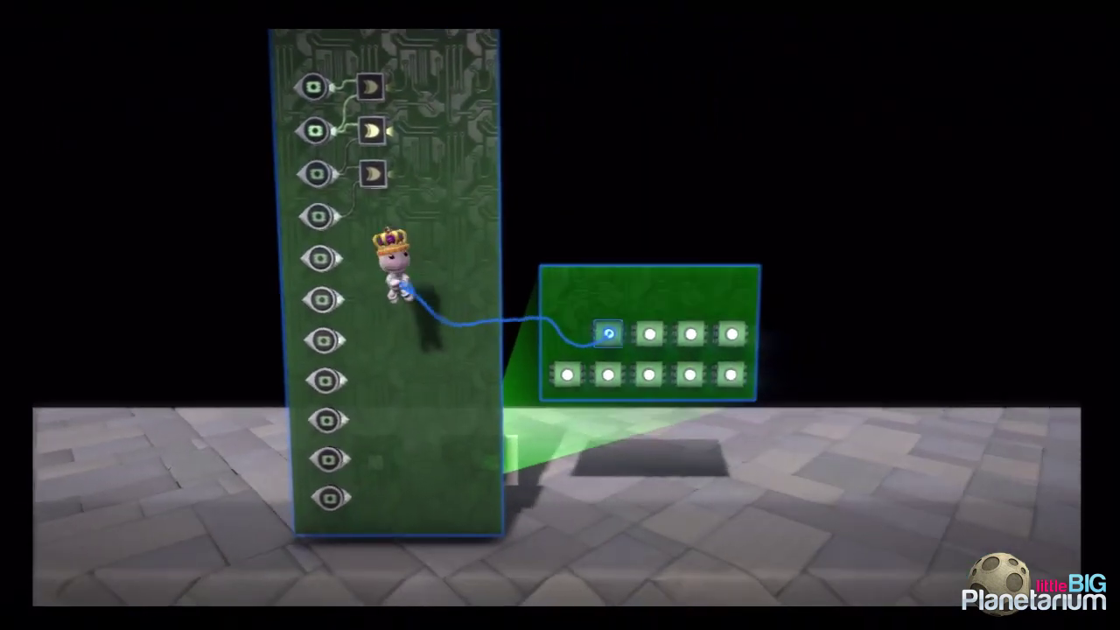
Test the XOR gates by removing a tag from the smaller circuit board and putting it back
{"action": "left_click", "coordinate": [607, 333]}
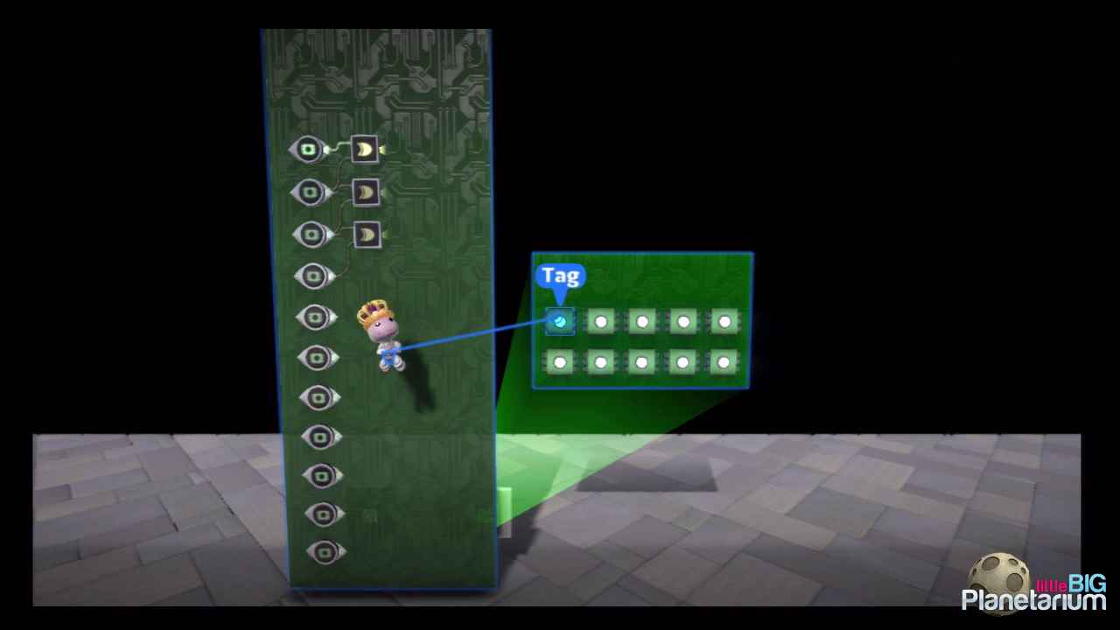
{"action": "key", "text": "Delete"}
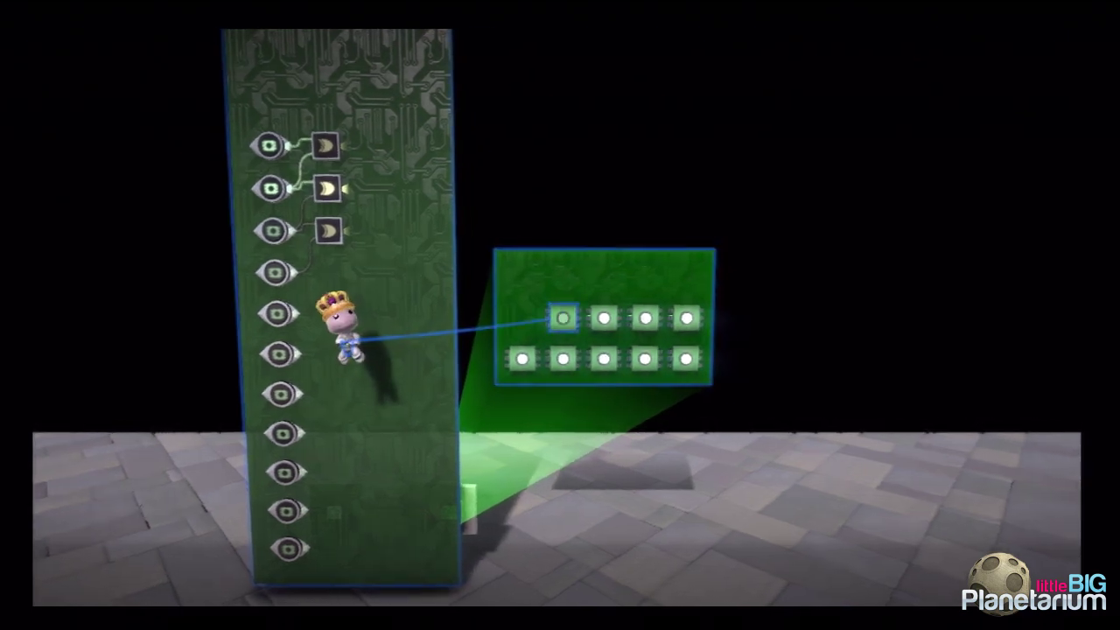
{"action": "key", "text": "Delete"}
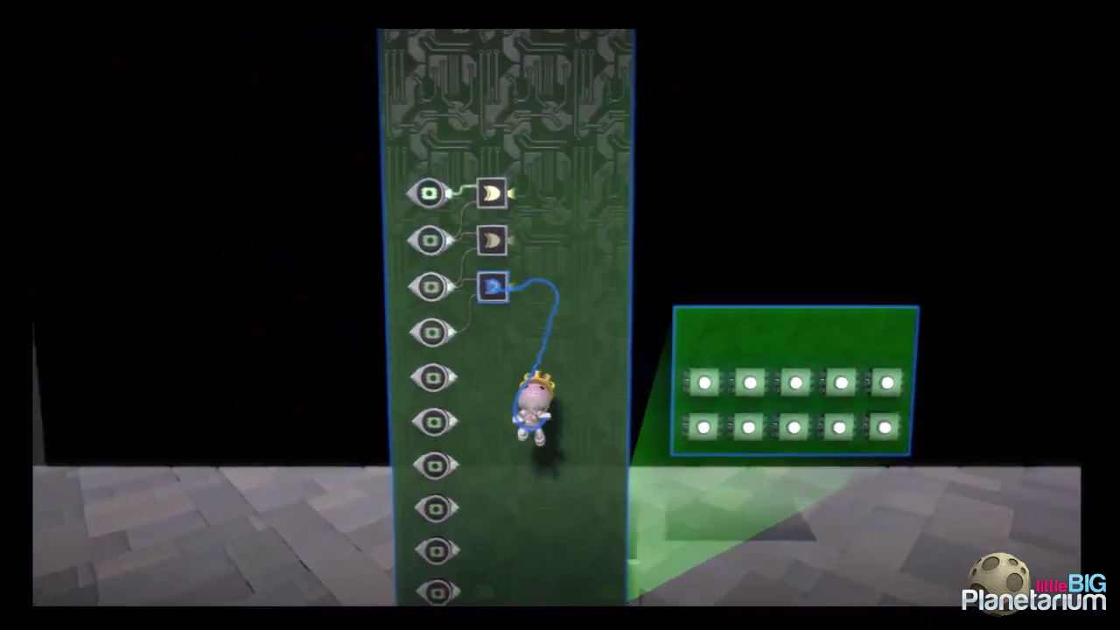
Copy the XOR gate down the column to the tenth tag sensor, wiring each copy to its adjacent sensor and the one below
{"action": "left_click", "coordinate": [551, 314]}
{"action": "left_click", "coordinate": [558, 324]}
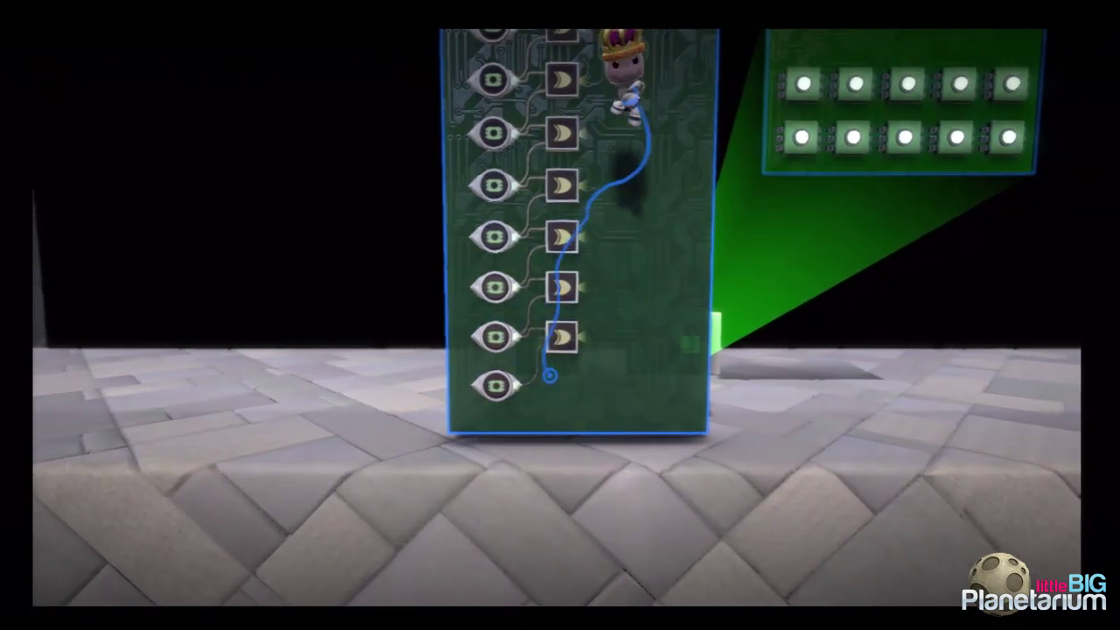
{"action": "left_click", "coordinate": [548, 385]}
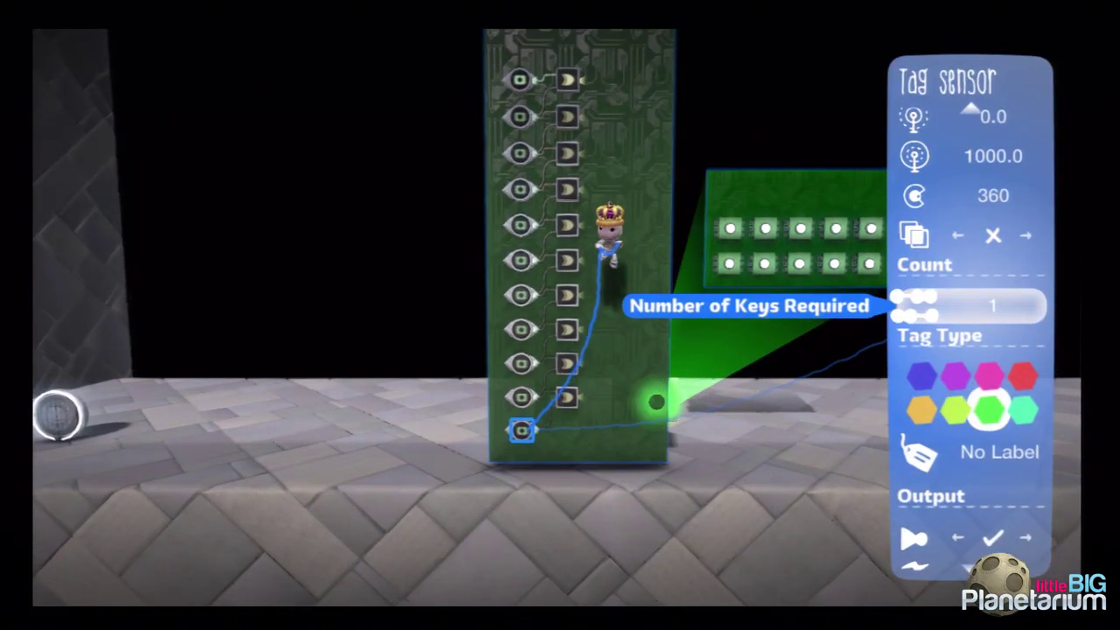
Close the lowest tag sensor's settings and run its output wire to a free point beside it on the tall circuit board
{"action": "key", "text": "Escape"}
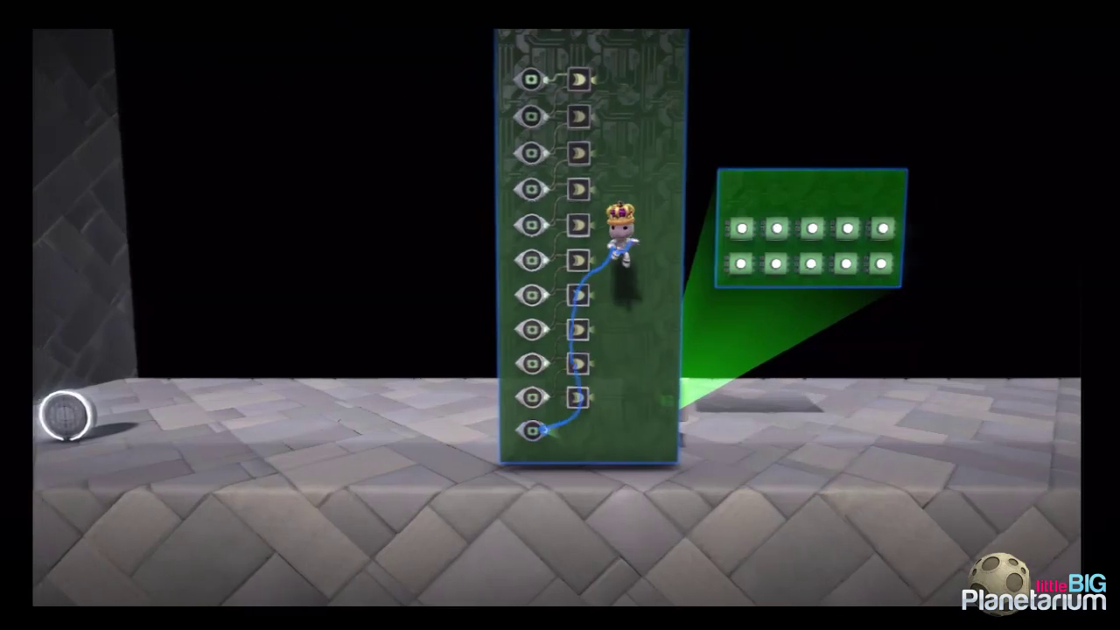
{"action": "left_click", "coordinate": [555, 406]}
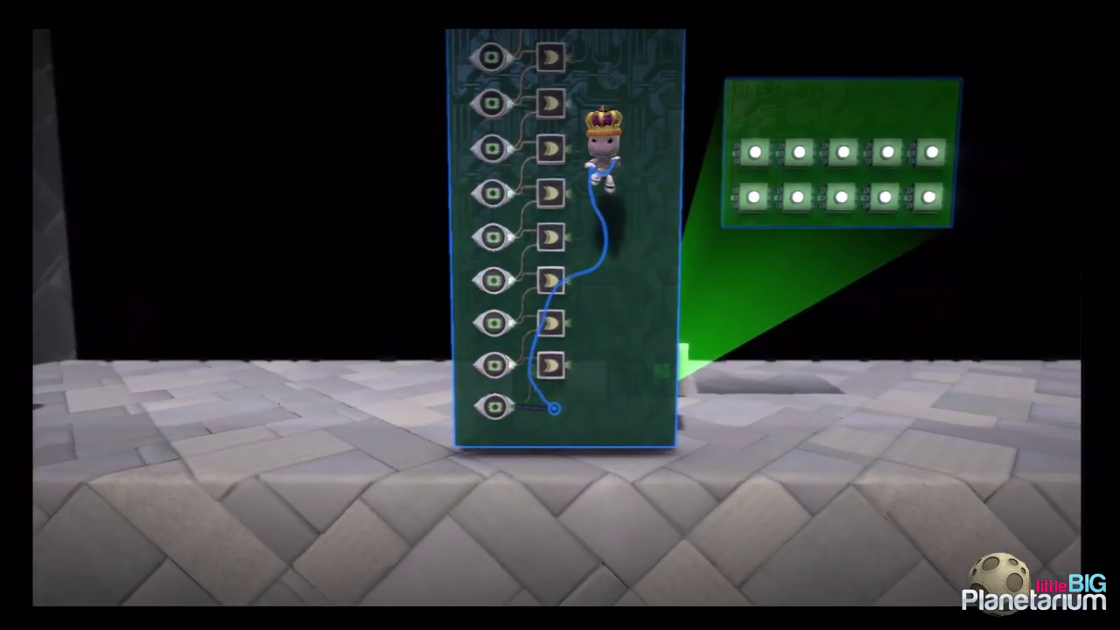
{"action": "left_click", "coordinate": [554, 406]}
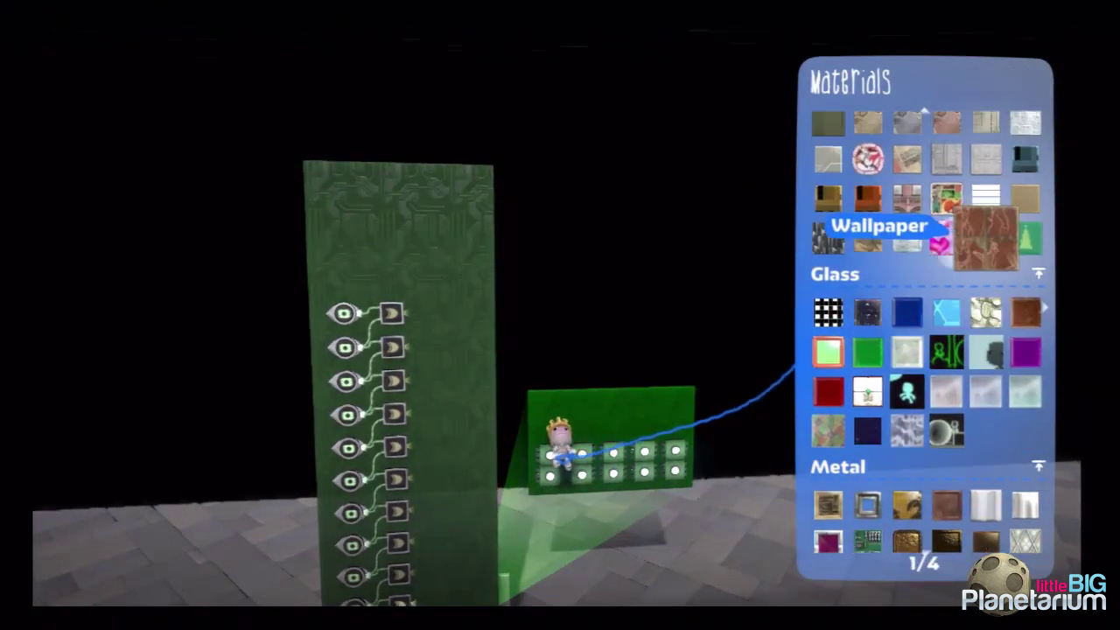
Choose a basic material in the square shape and draw a short vertical bar above the circuit boards
{"action": "key", "text": "Up"}
{"action": "key", "text": "Up"}
{"action": "key", "text": "Up"}
{"action": "key", "text": "Up"}
{"action": "key", "text": "Up"}
{"action": "key", "text": "Up"}
{"action": "key", "text": "Down"}
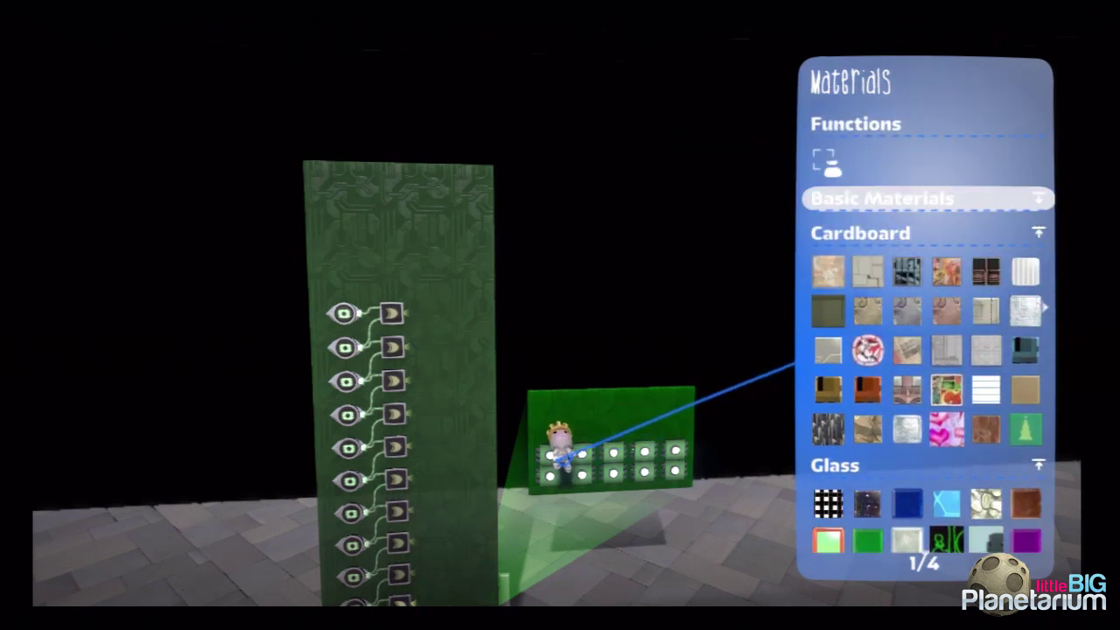
{"action": "key", "text": "Return"}
{"action": "key", "text": "Down"}
{"action": "key", "text": "Down"}
{"action": "key", "text": "Return"}
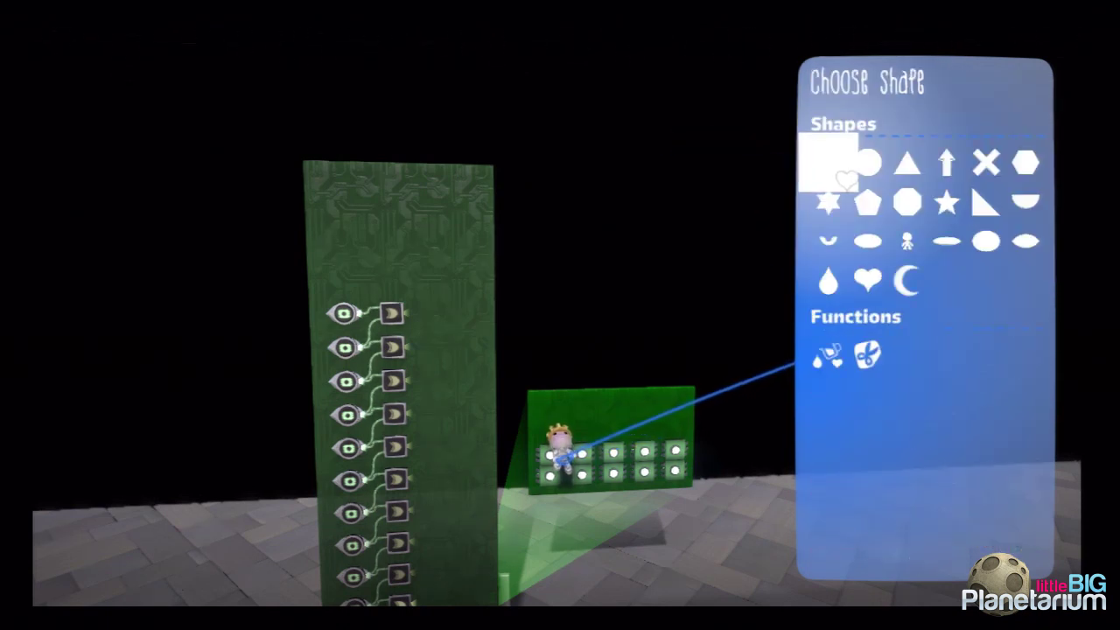
{"action": "key", "text": "Return"}
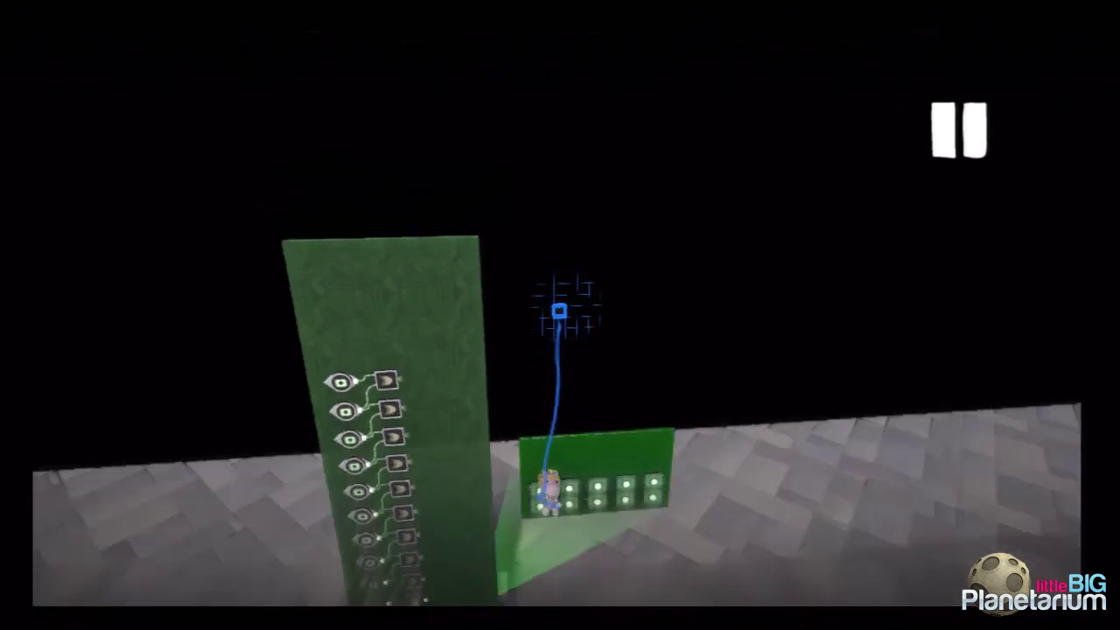
{"action": "left_click", "coordinate": [559, 318]}
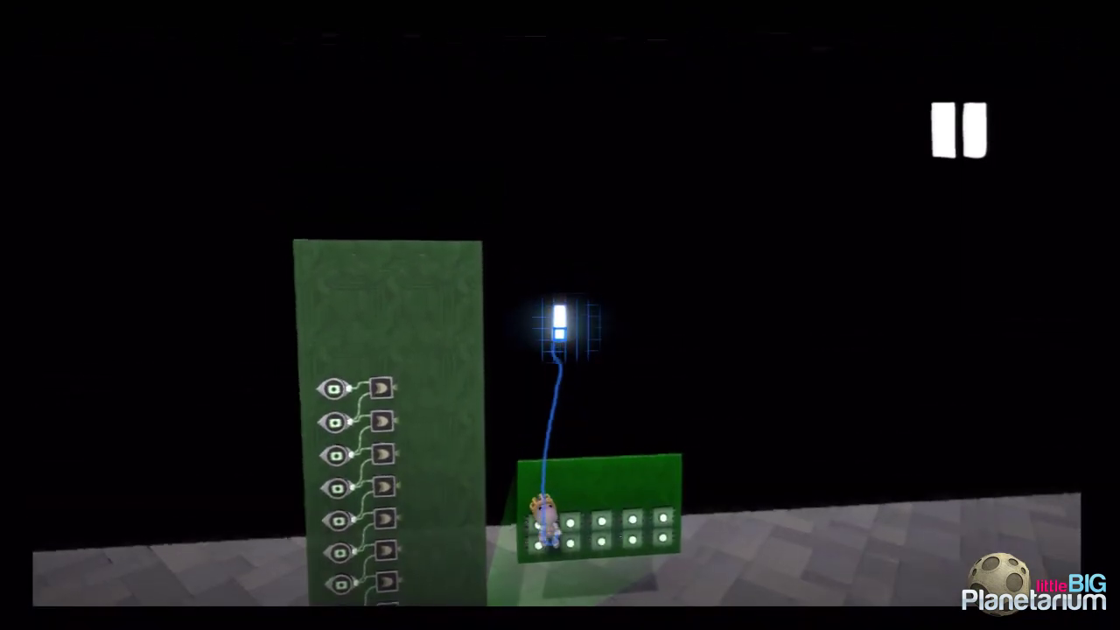
{"action": "left_click_drag", "start_coordinate": [559, 330], "coordinate": [568, 318]}
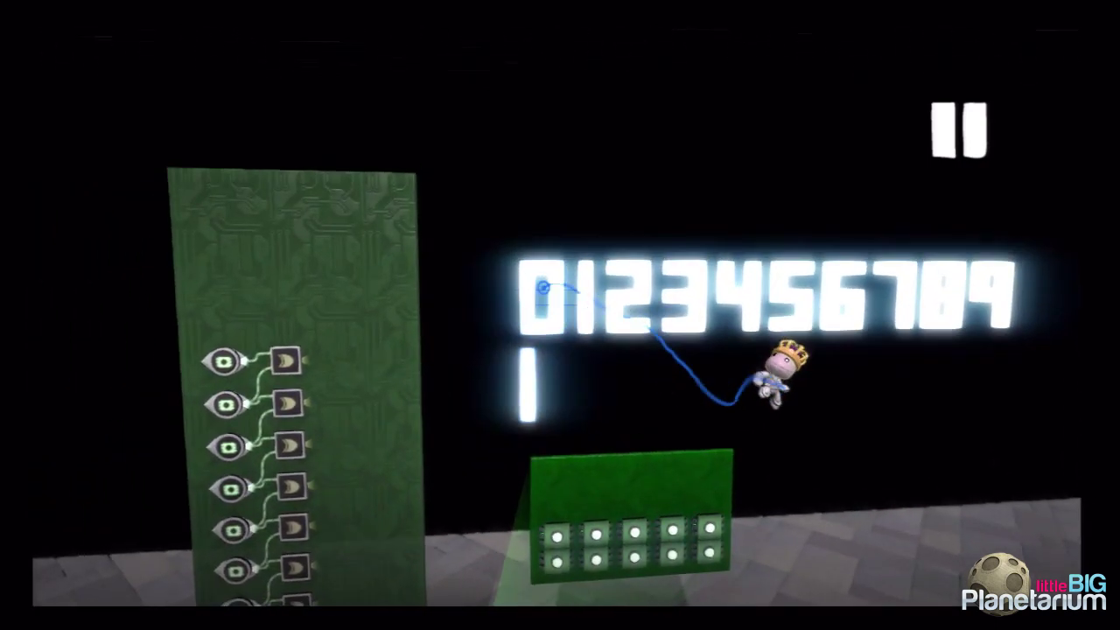
Place an OR Gate from the Simple Logic gadgets on the tall board, level with the uppermost XOR gate, and resume time
{"action": "key", "text": "Down"}
{"action": "key", "text": "Down"}
{"action": "key", "text": "Down"}
{"action": "key", "text": "Down"}
{"action": "key", "text": "Down"}
{"action": "key", "text": "Down"}
{"action": "key", "text": "Down"}
{"action": "key", "text": "Down"}
{"action": "key", "text": "Down"}
{"action": "key", "text": "Down"}
{"action": "key", "text": "Down"}
{"action": "key", "text": "Down"}
{"action": "key", "text": "Down"}
{"action": "key", "text": "Down"}
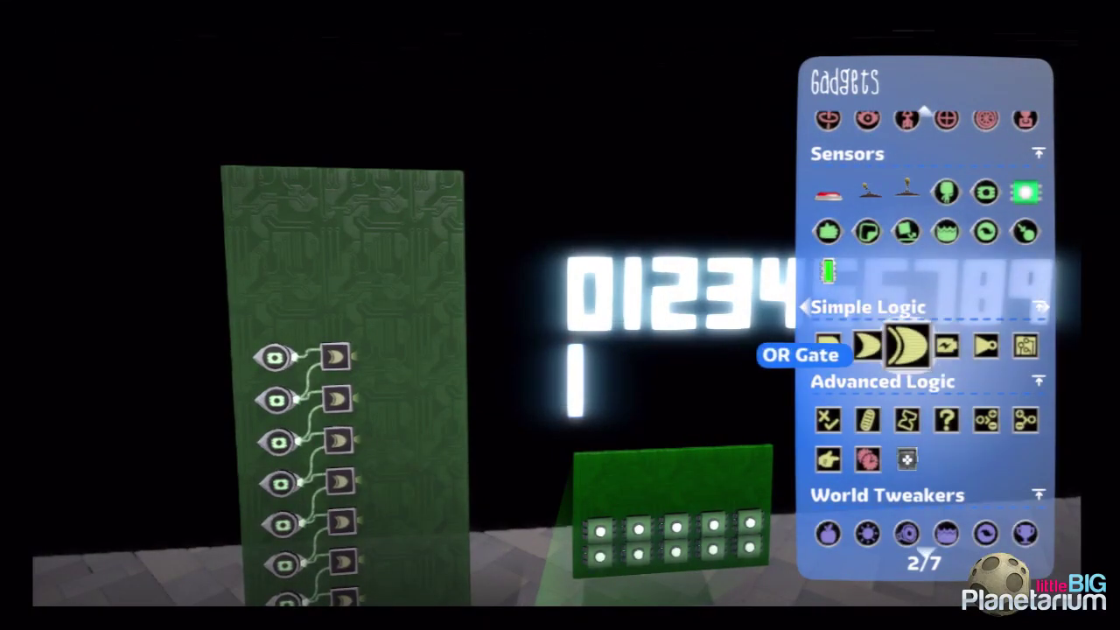
{"action": "key", "text": "Return"}
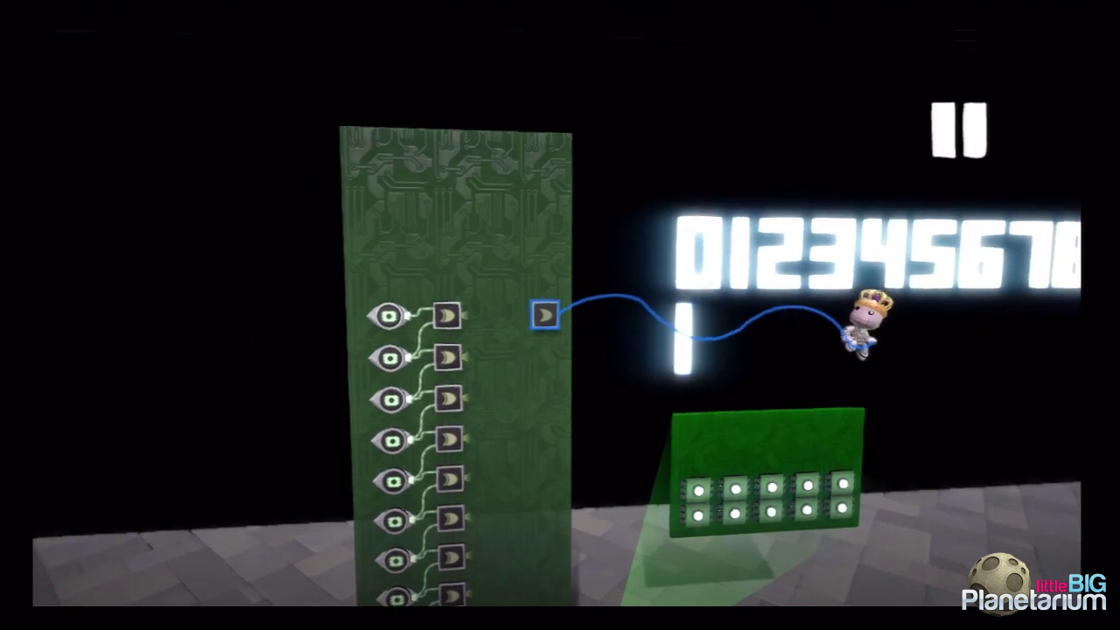
{"action": "left_click", "coordinate": [545, 315]}
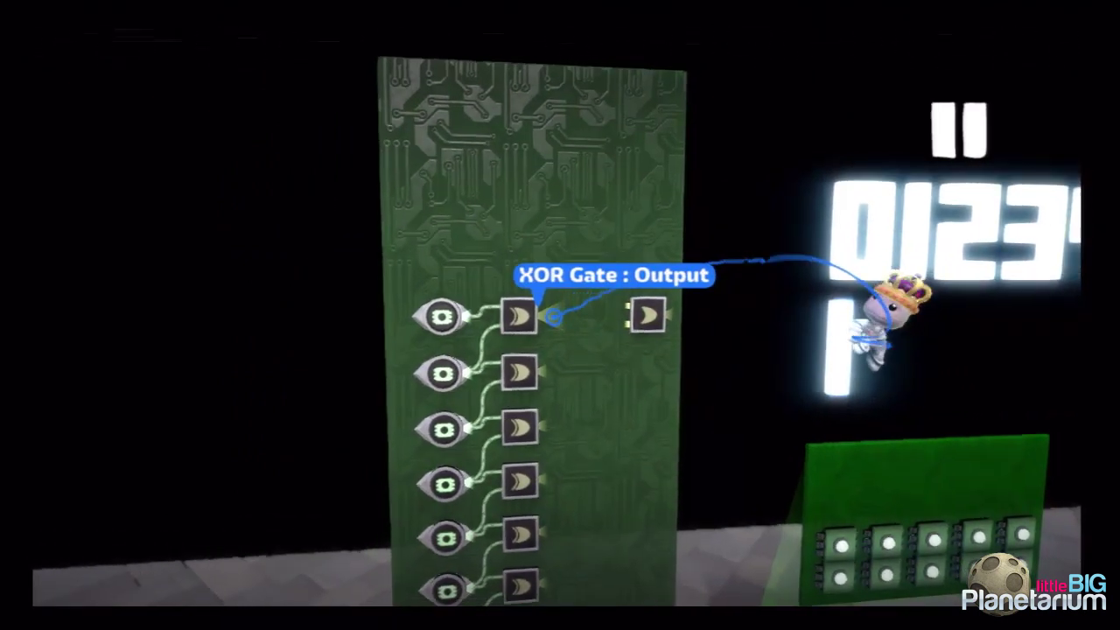
{"action": "key", "text": "space"}
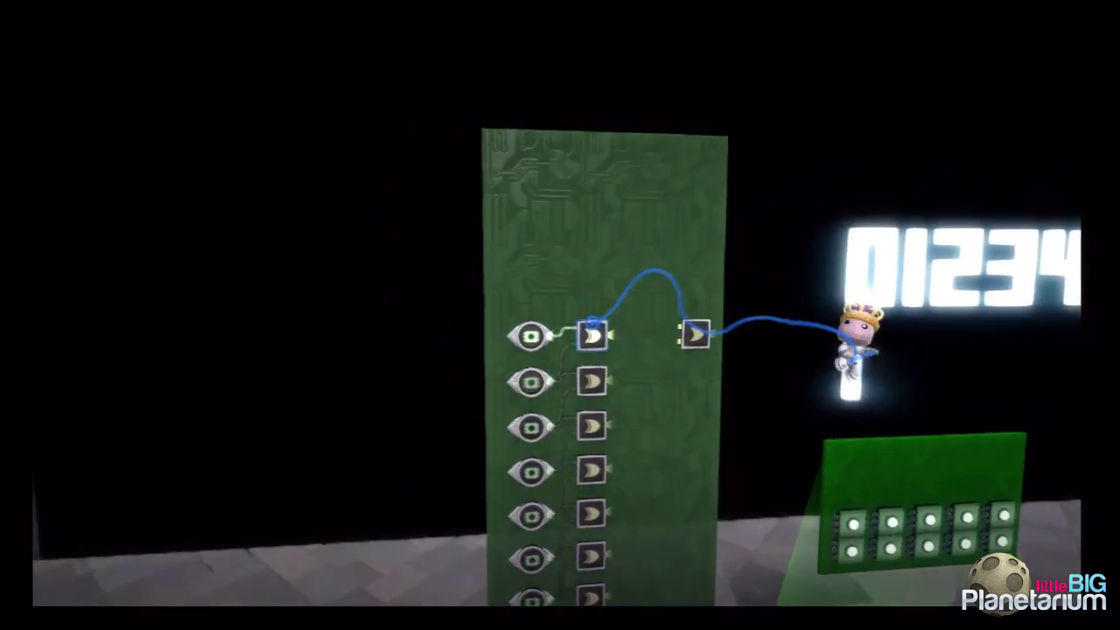
Wire the uppermost XOR gate's output into the OR gate and the OR gate's output to the 0 digit
{"action": "left_click", "coordinate": [569, 324]}
{"action": "left_click", "coordinate": [560, 319]}
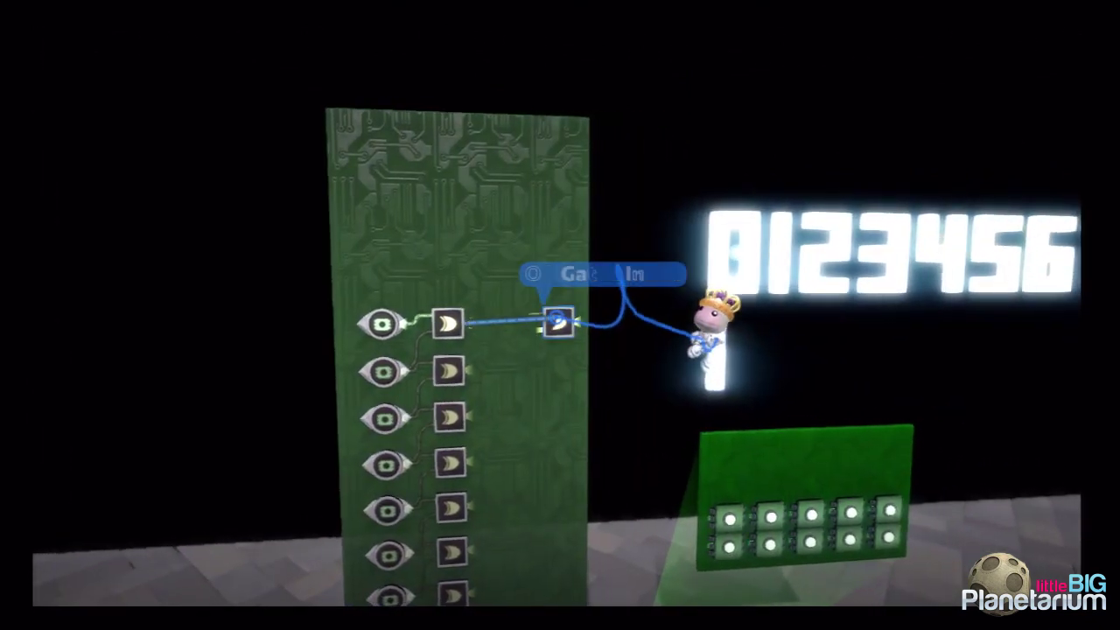
{"action": "left_click", "coordinate": [554, 317]}
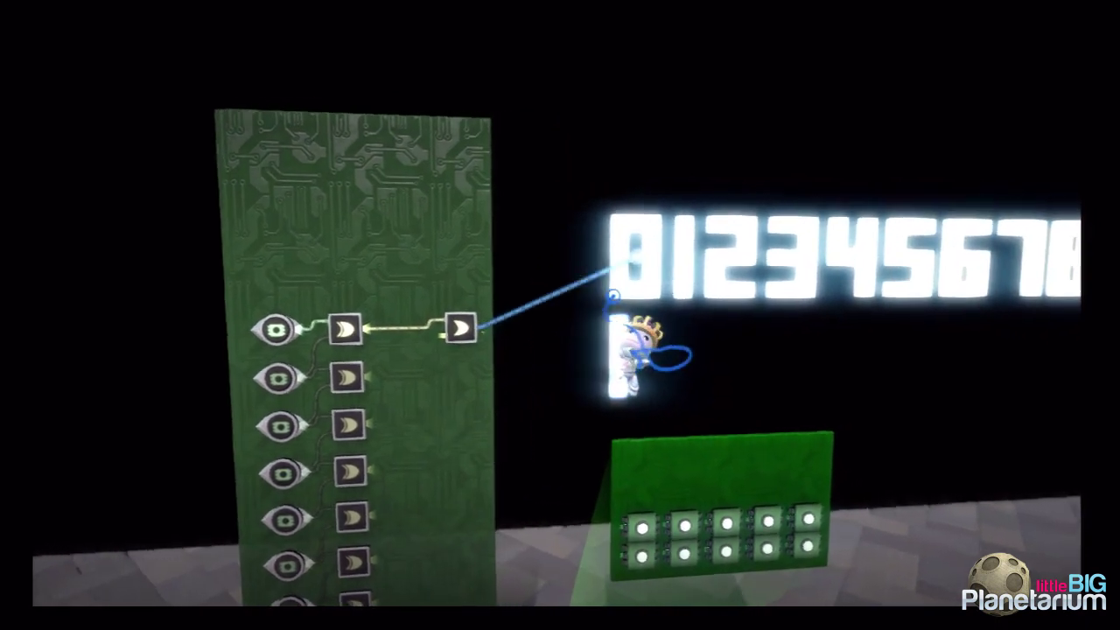
{"action": "left_click", "coordinate": [572, 310]}
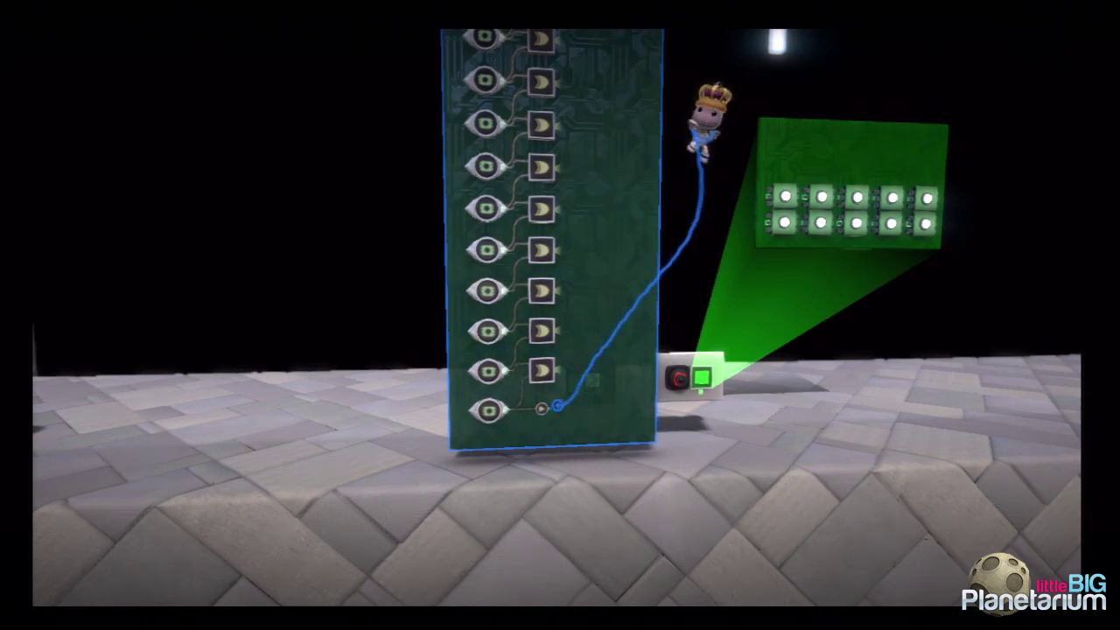
Wire the lowest tag sensor's output into the OR gate's free input and to the separate 1 beneath the digit row
{"action": "left_click", "coordinate": [558, 405]}
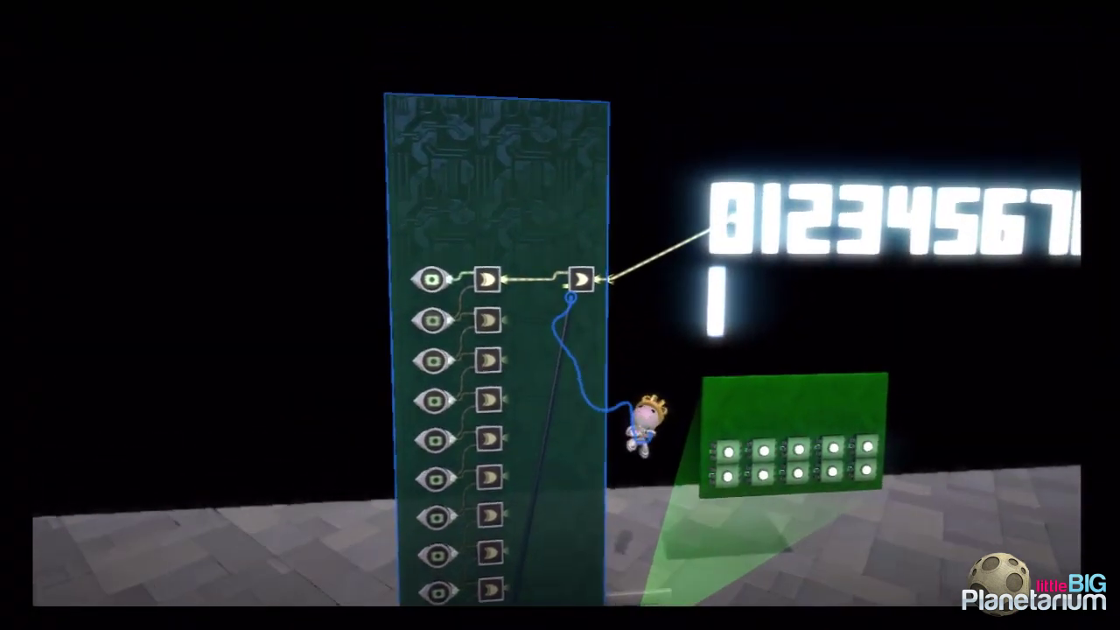
{"action": "left_click", "coordinate": [581, 295]}
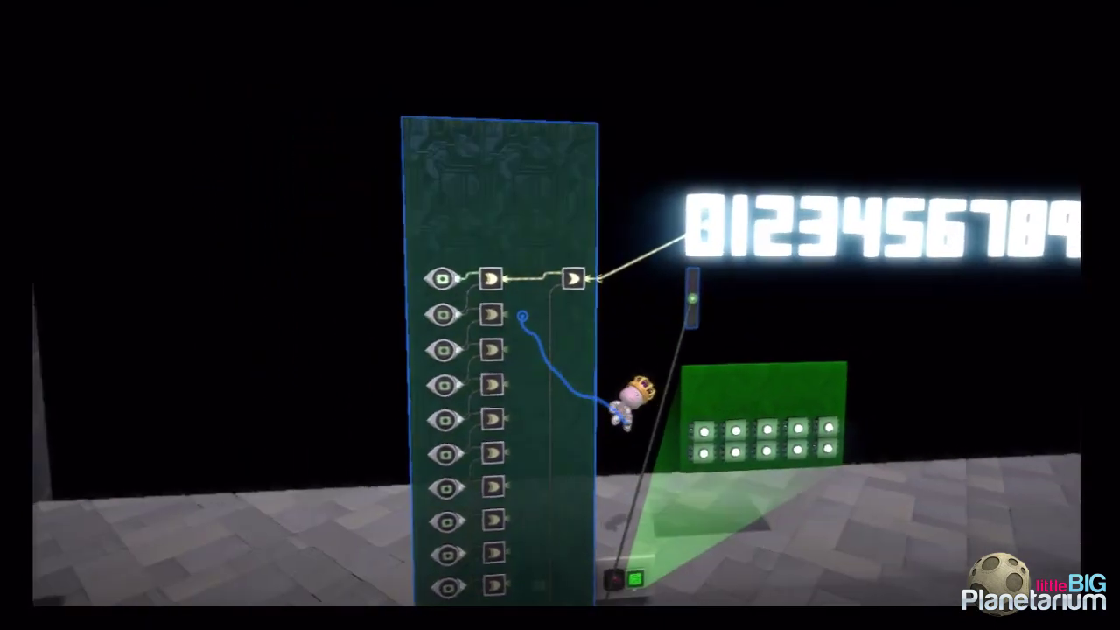
Wire the outputs of the second and third XOR gates to the digits 1 and 2 in the row
{"action": "left_click_drag", "start_coordinate": [528, 315], "coordinate": [560, 317]}
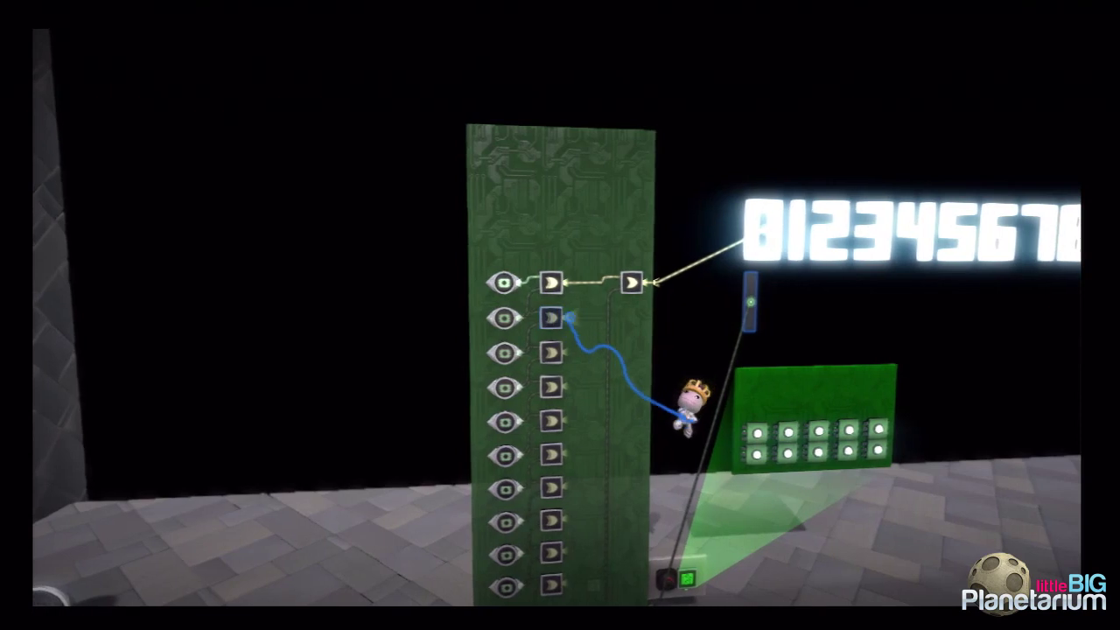
{"action": "left_click", "coordinate": [564, 318]}
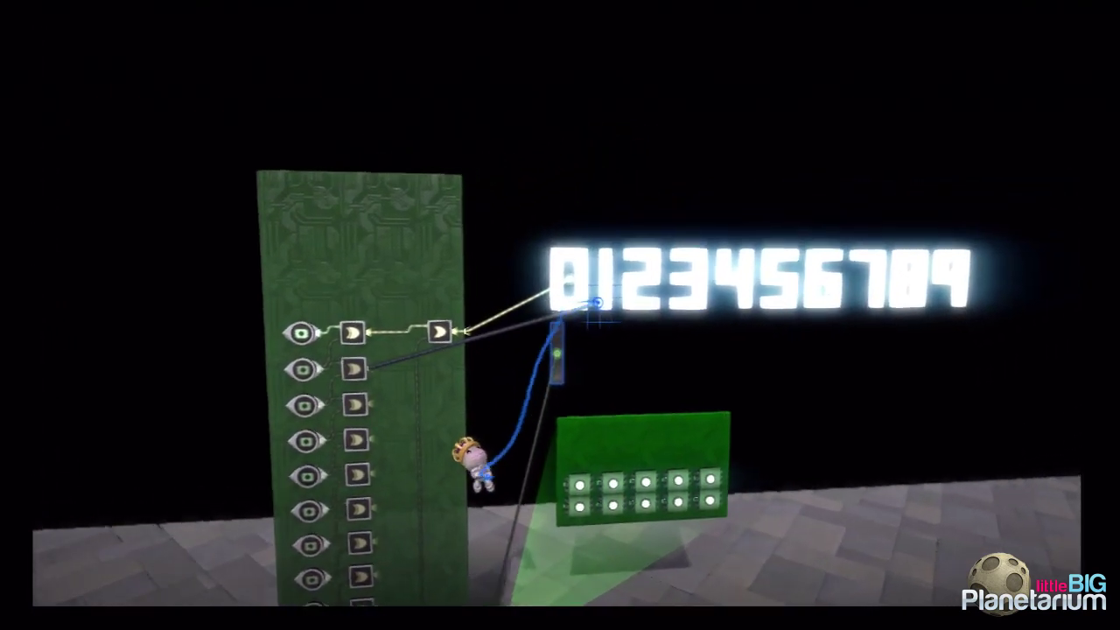
{"action": "left_click", "coordinate": [564, 302]}
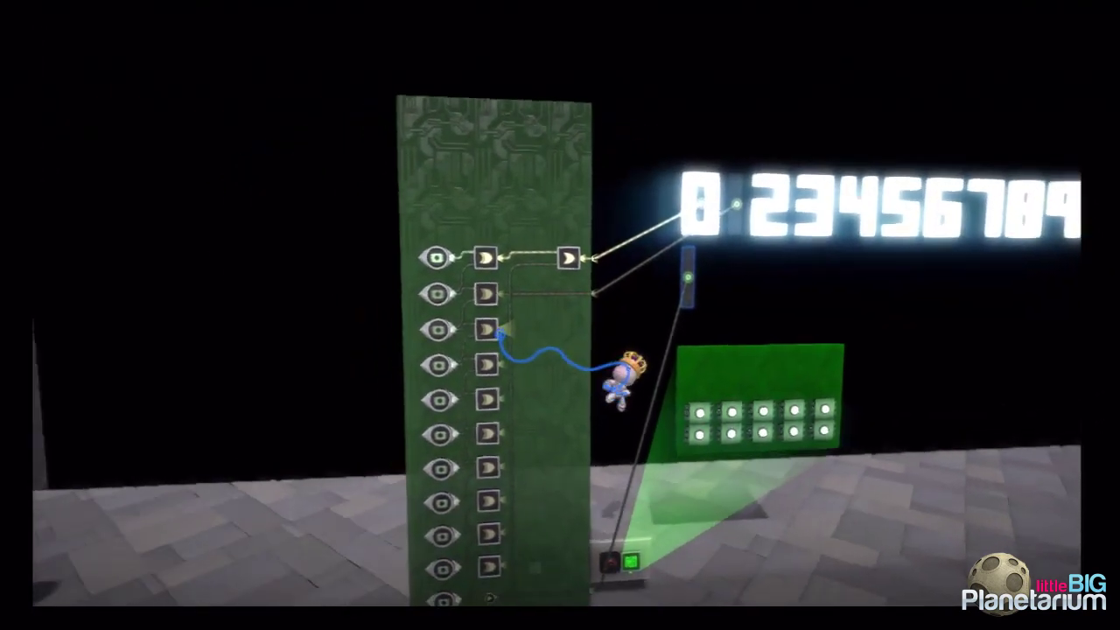
{"action": "left_click", "coordinate": [565, 318]}
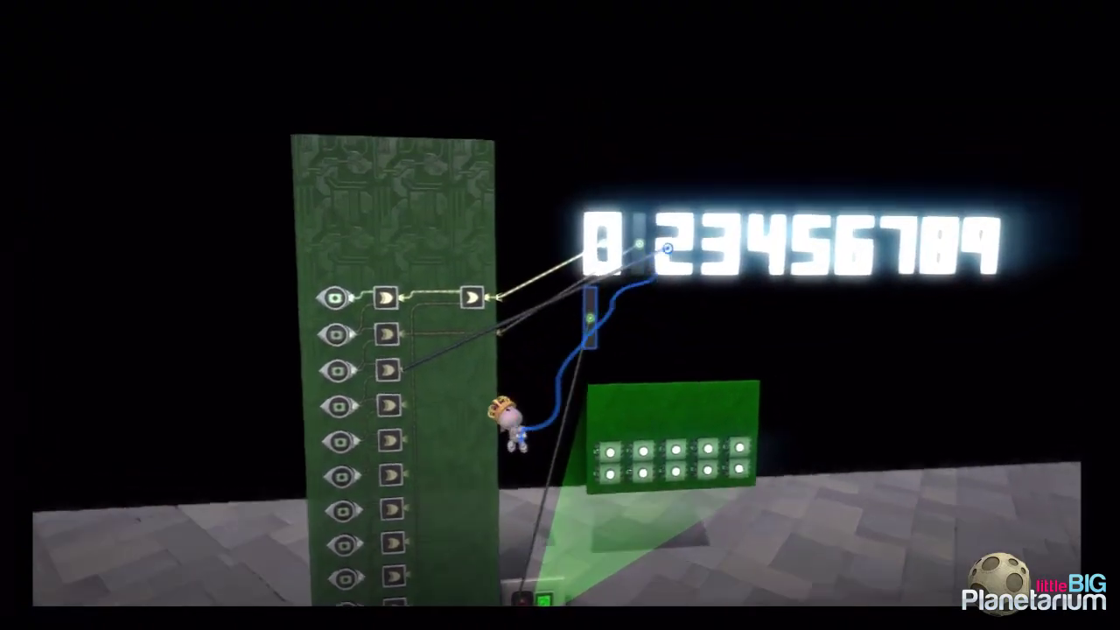
{"action": "left_click", "coordinate": [667, 249]}
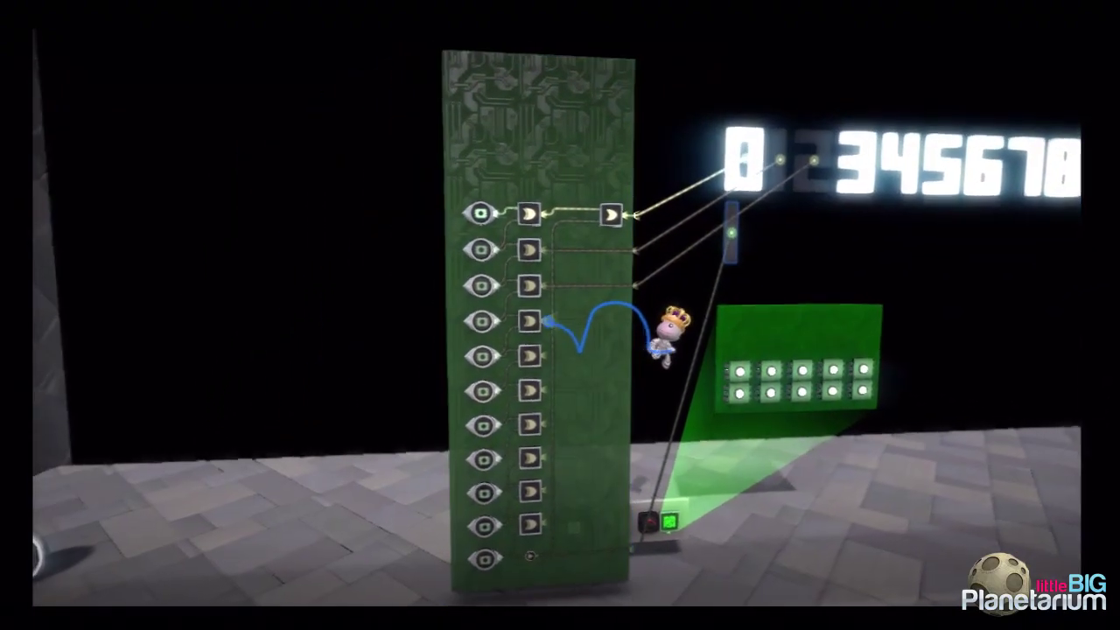
Wire the outputs of the fourth and fifth XOR gates to the digits 3 and 4
{"action": "left_click", "coordinate": [543, 320]}
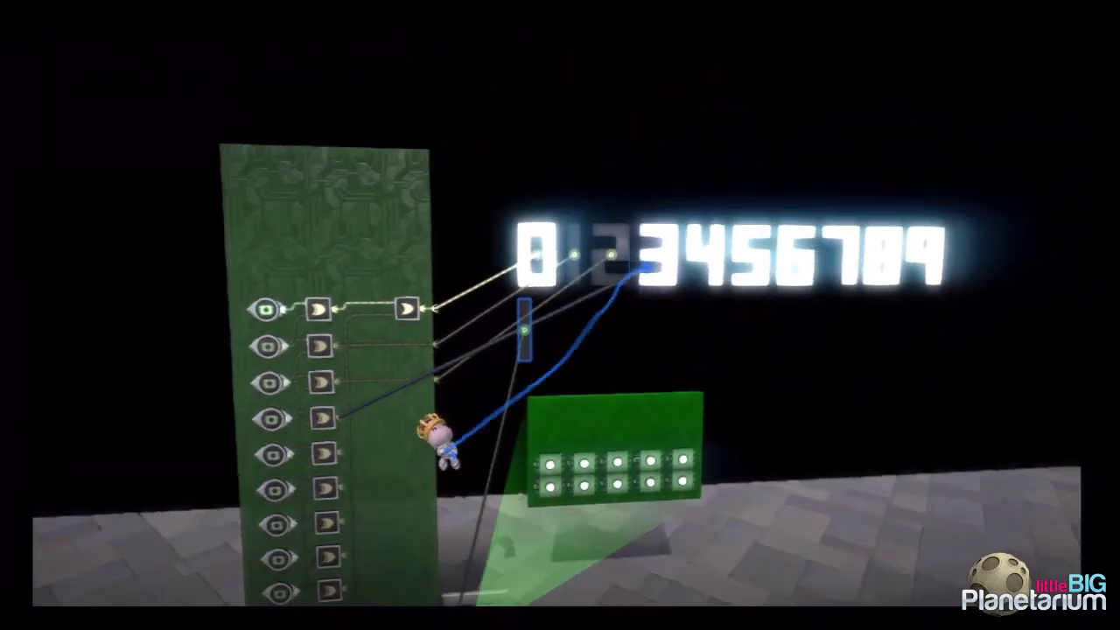
{"action": "left_click", "coordinate": [647, 266]}
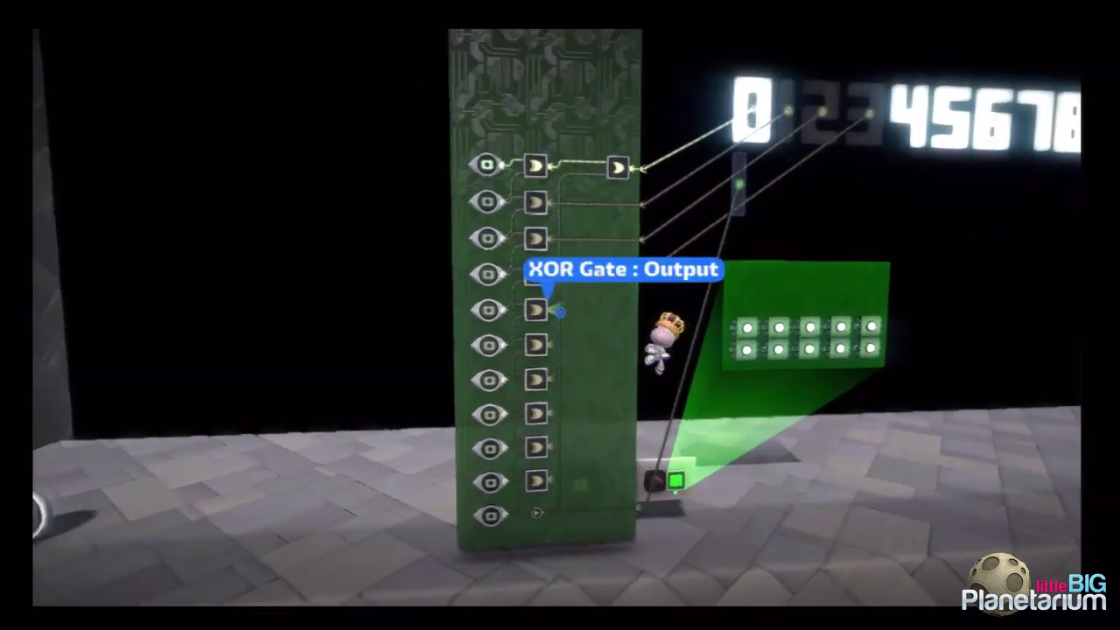
{"action": "left_click", "coordinate": [555, 310]}
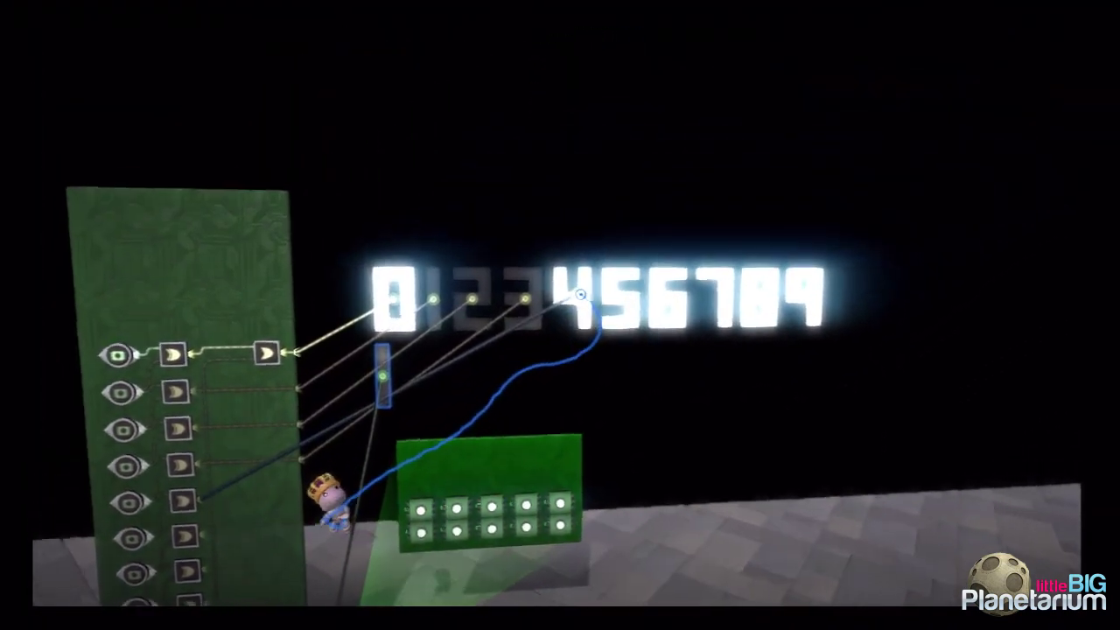
{"action": "left_click", "coordinate": [573, 299]}
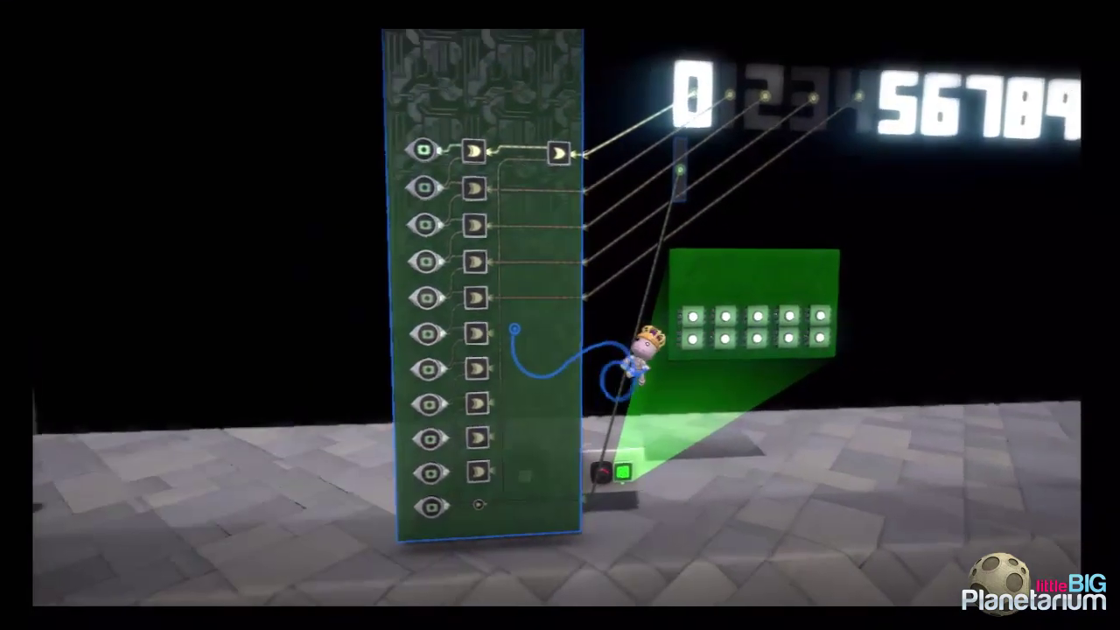
Wire the outputs of the sixth, seventh and eighth XOR gates to the digits 5, 6 and 7
{"action": "left_click", "coordinate": [526, 324]}
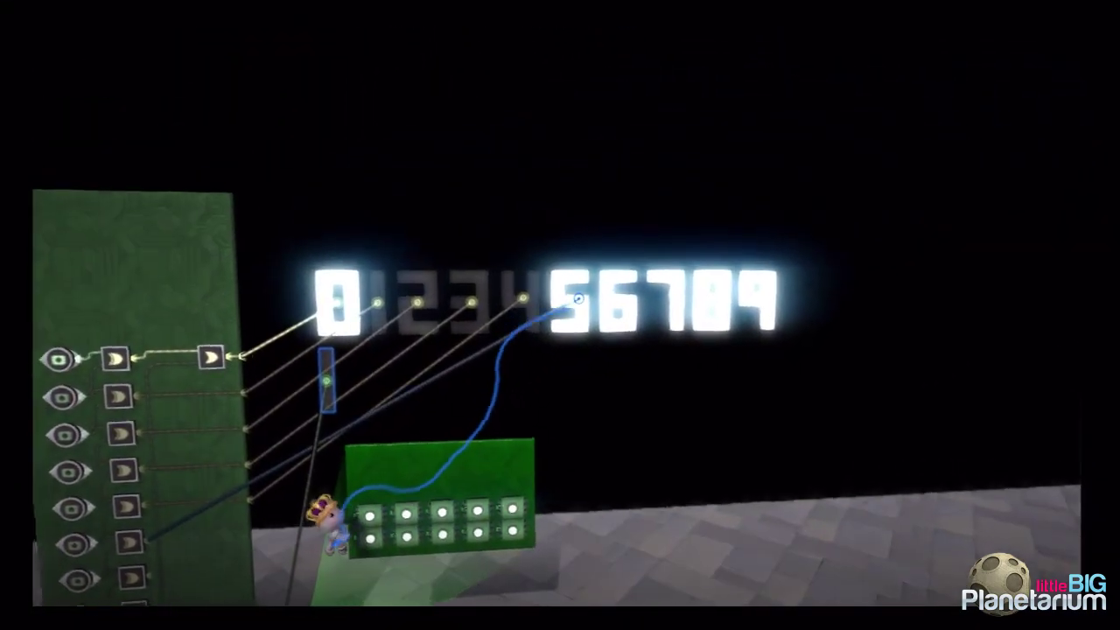
{"action": "left_click", "coordinate": [565, 306]}
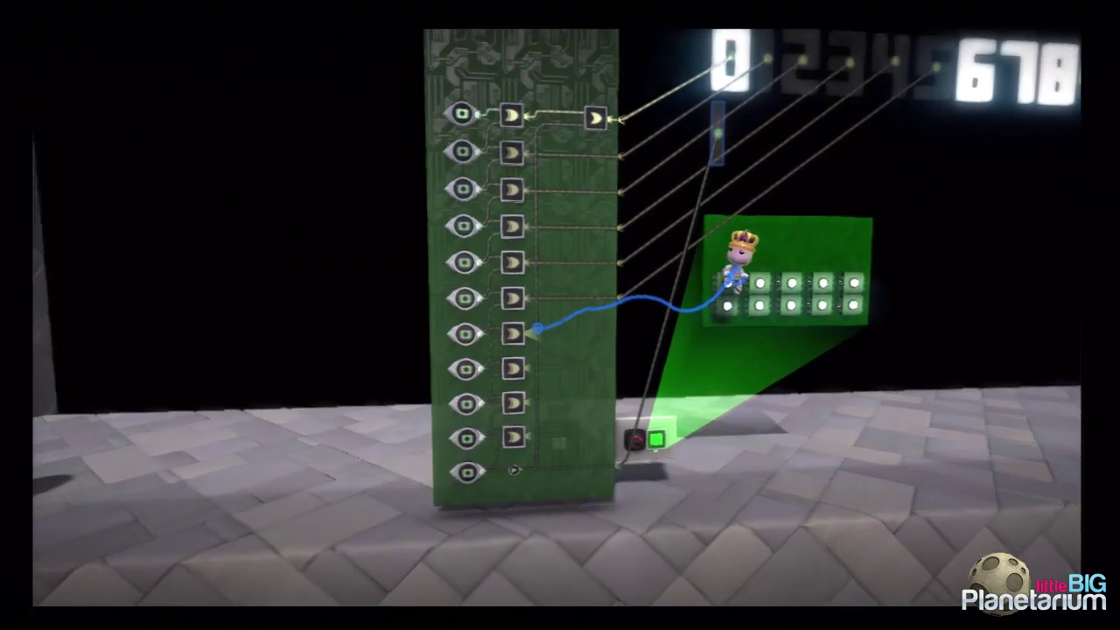
{"action": "left_click", "coordinate": [532, 328]}
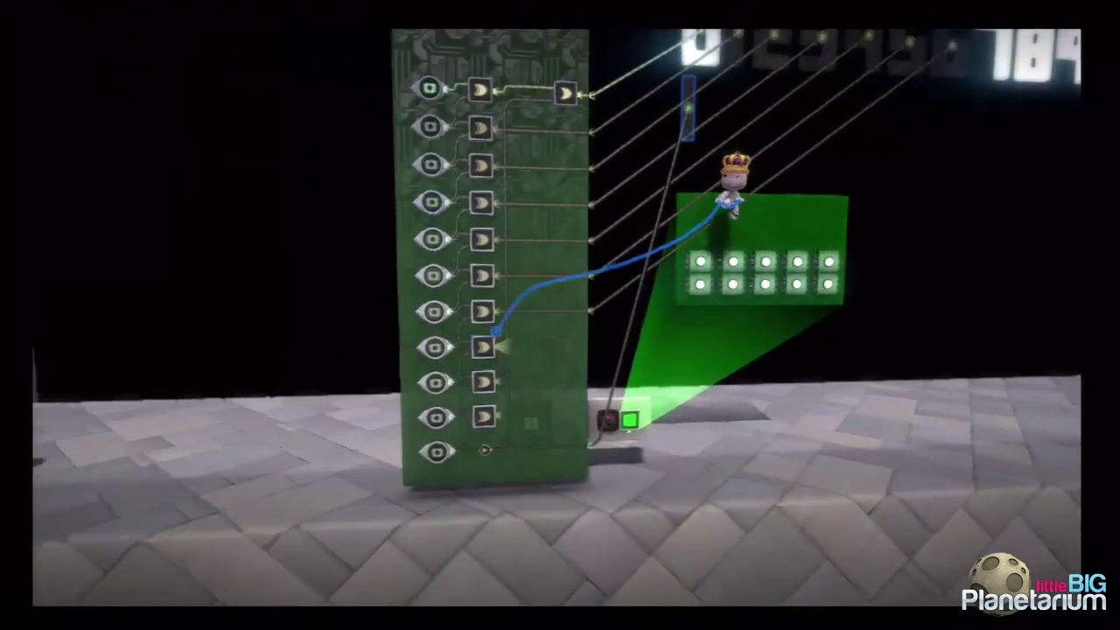
{"action": "left_click", "coordinate": [566, 324]}
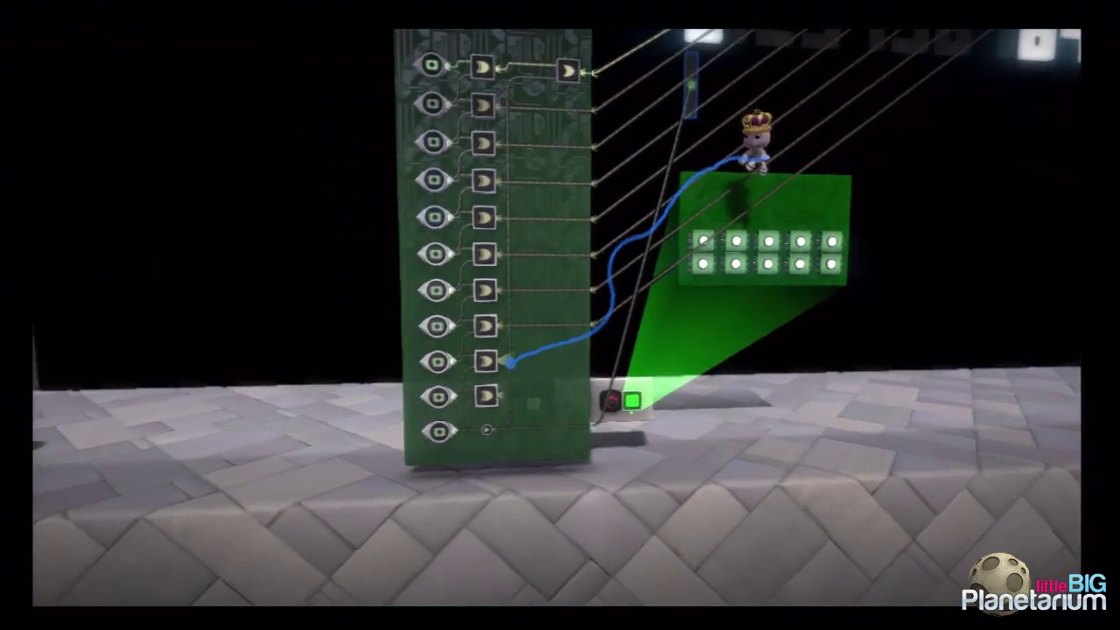
Wire the outputs of the ninth and tenth XOR gates to the digits 8 and 9
{"action": "left_click", "coordinate": [553, 356]}
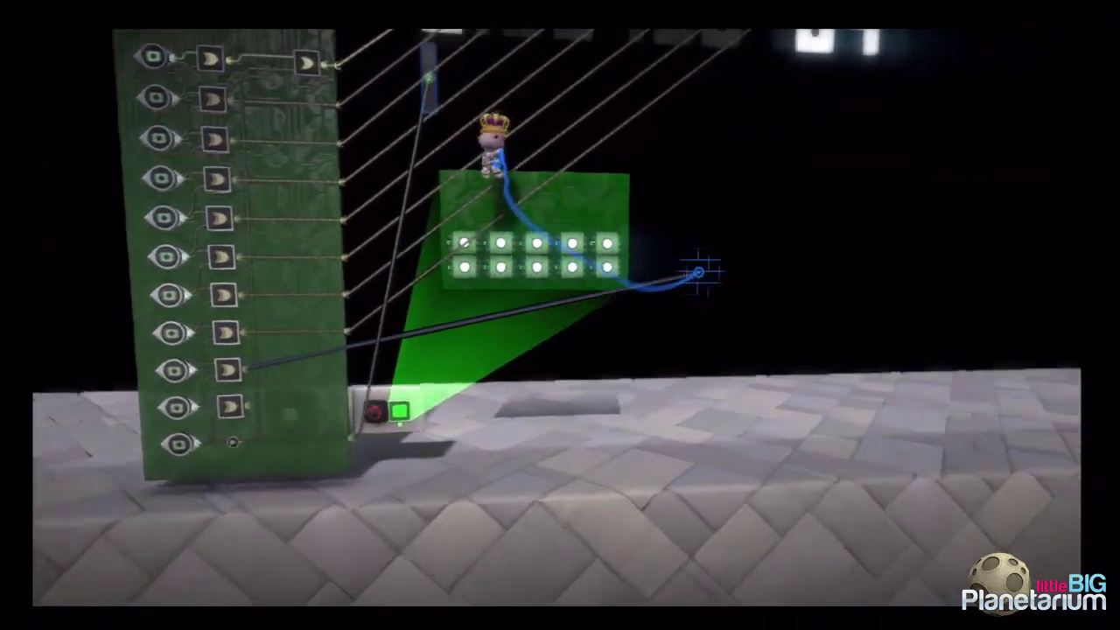
{"action": "left_click", "coordinate": [556, 314]}
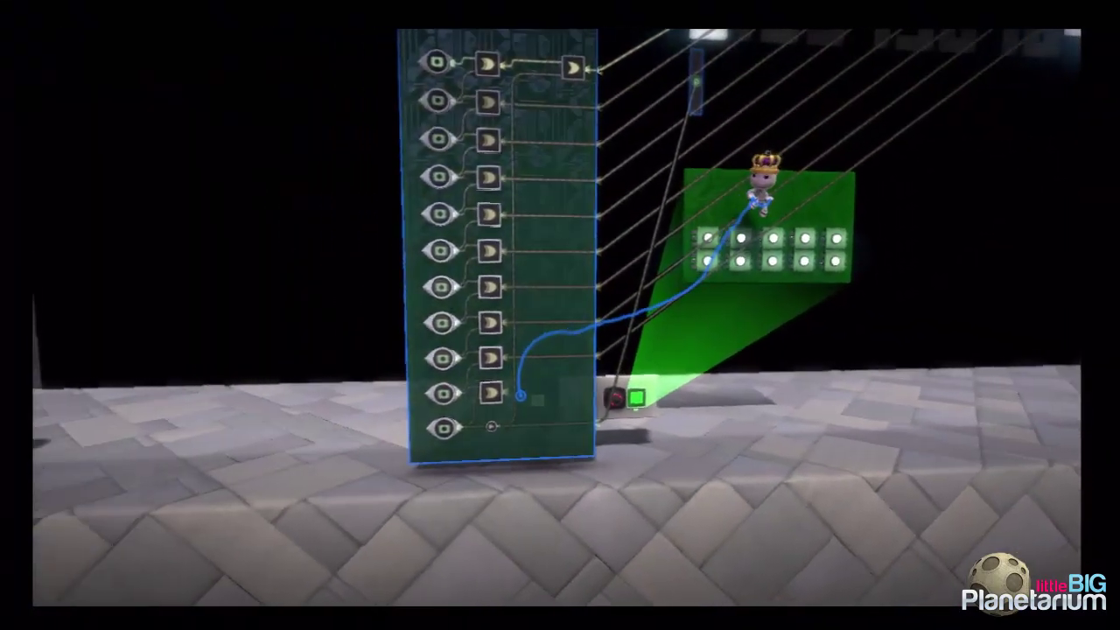
{"action": "left_click", "coordinate": [552, 390]}
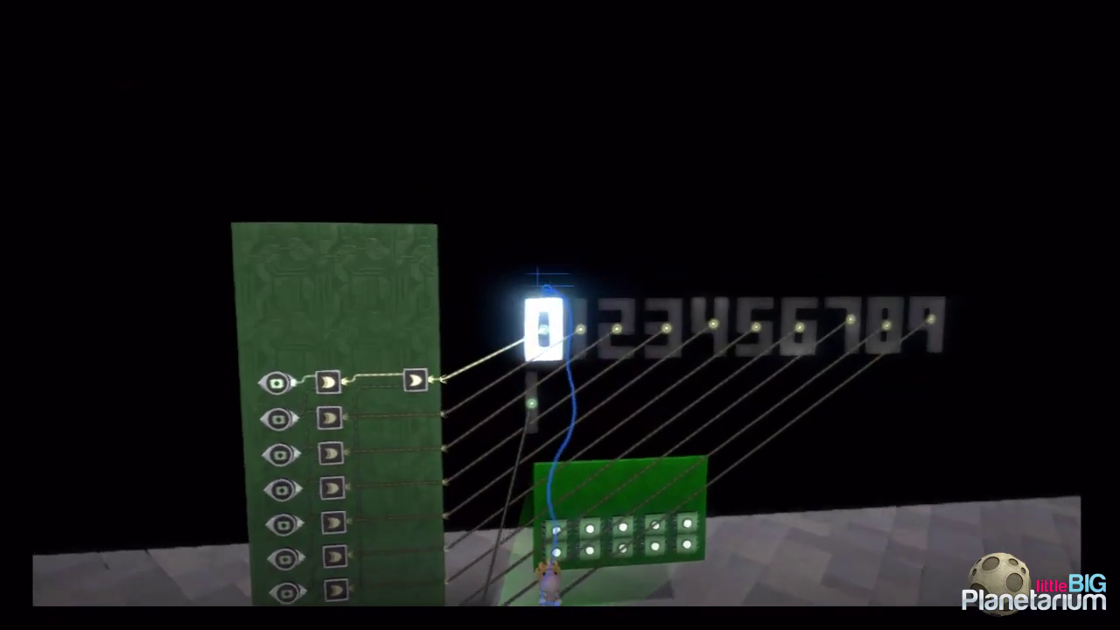
Stack the digits 1 to 9 onto the 0 and place the separate 1 directly before the stack
{"action": "mouse_move", "coordinate": [564, 332]}
{"action": "left_mouse_down"}
{"action": "mouse_move", "coordinate": [588, 288]}
{"action": "mouse_move", "coordinate": [547, 300]}
{"action": "mouse_move", "coordinate": [556, 316]}
{"action": "left_mouse_up"}
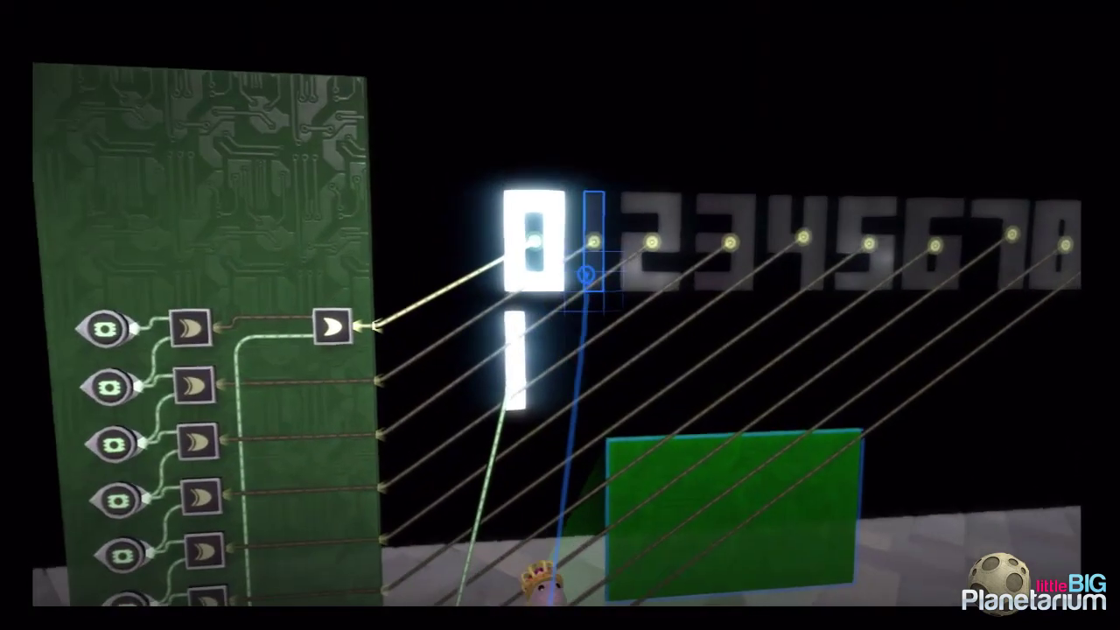
{"action": "left_click_drag", "start_coordinate": [587, 275], "coordinate": [540, 333]}
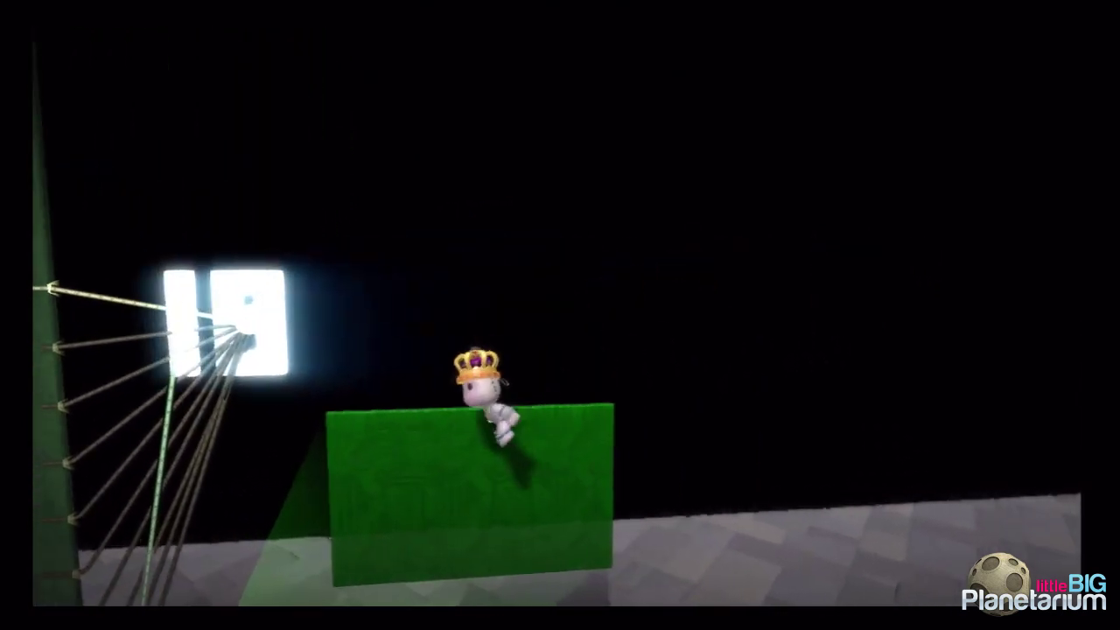
Preview the level to check the stacked number display, and return to editing
{"action": "key", "text": "Escape"}
{"action": "key", "text": "Down"}
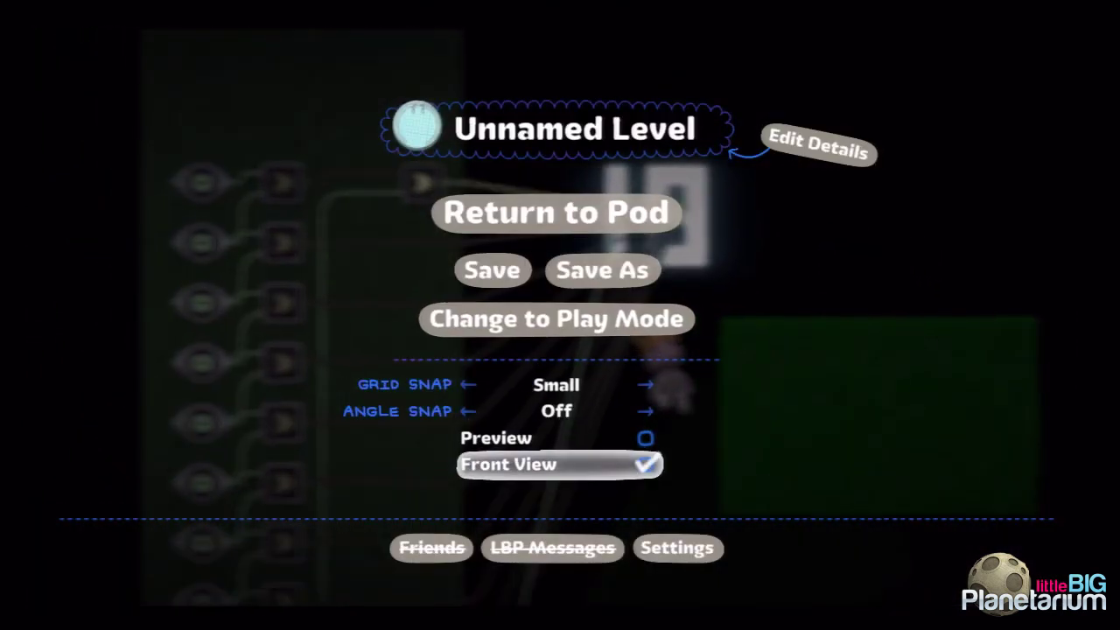
{"action": "key", "text": "Up"}
{"action": "key", "text": "Return"}
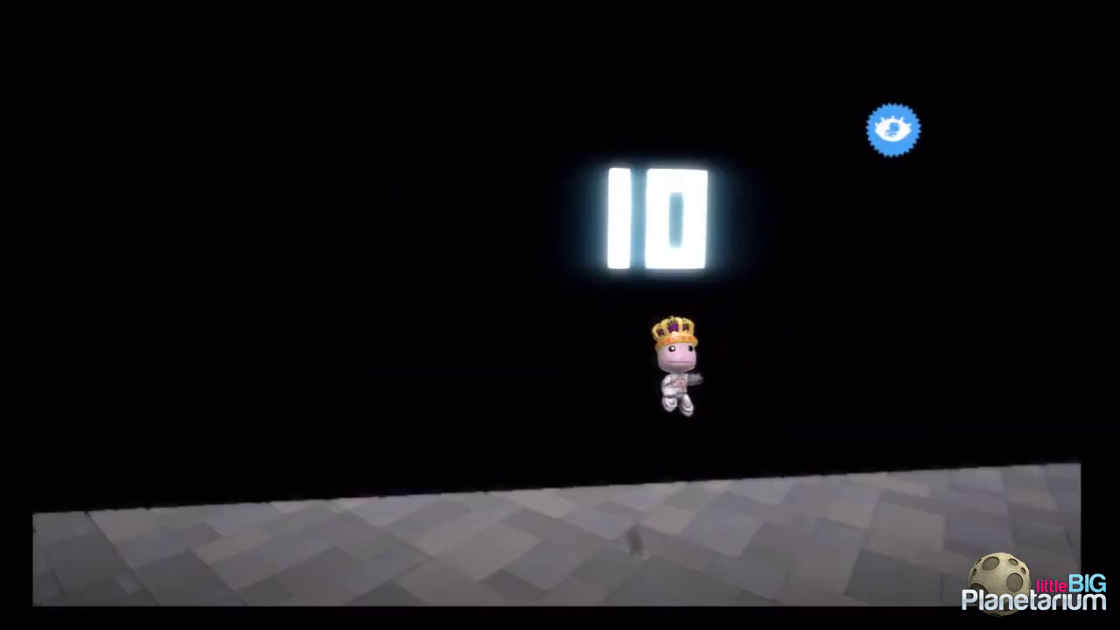
{"action": "key", "text": "Escape"}
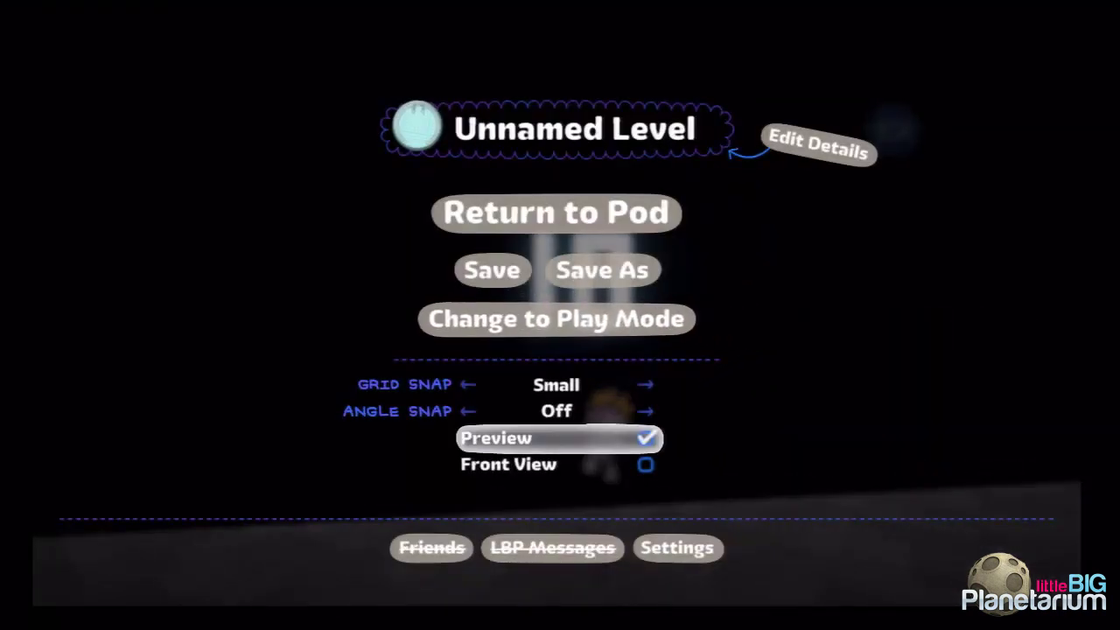
{"action": "key", "text": "Return"}
{"action": "key", "text": "Return"}
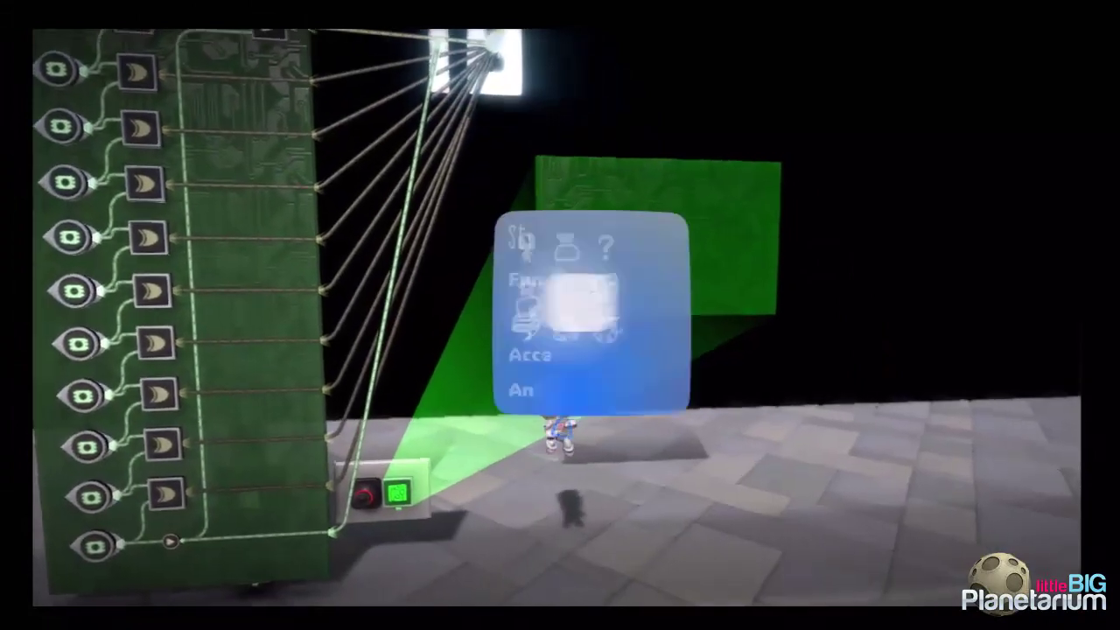
Close the open circuit board of the emptied tag microchip
{"action": "key", "text": "Escape"}
{"action": "key", "text": "Escape"}
{"action": "left_click", "coordinate": [583, 309]}
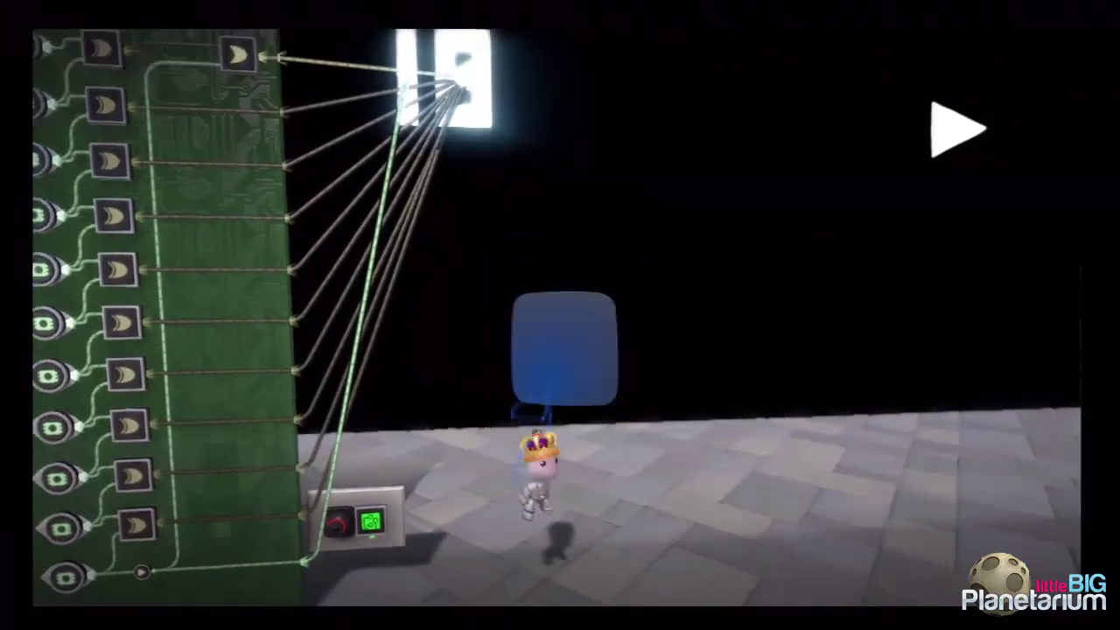
Place a small square block of glowing white material on the floor beside the counter's control block
{"action": "key", "text": "Return"}
{"action": "key", "text": "Down"}
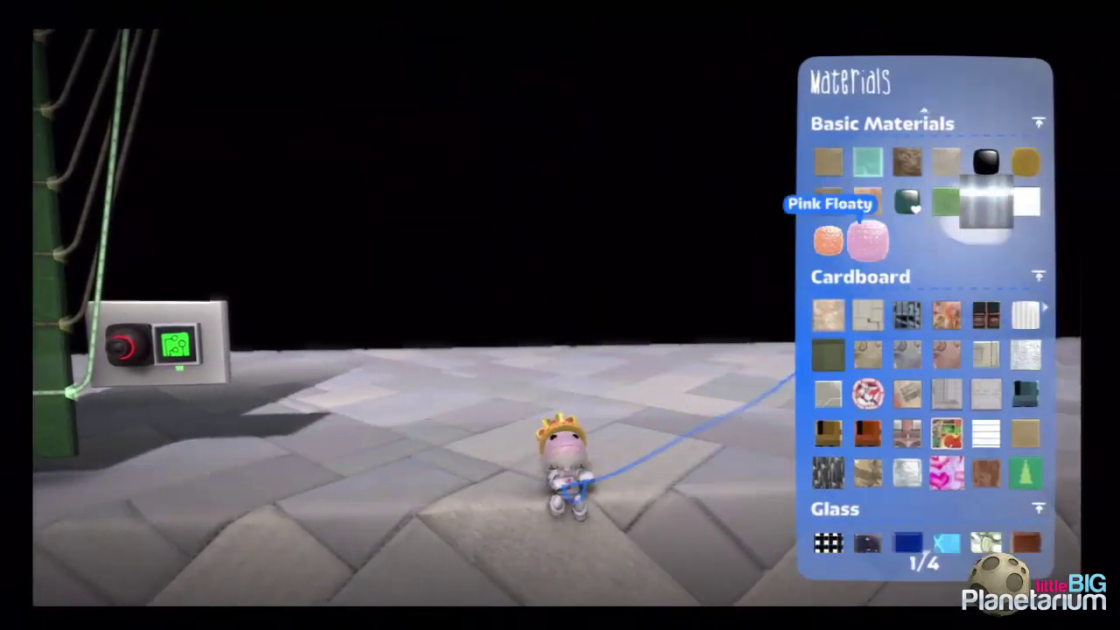
{"action": "key", "text": "Return"}
{"action": "key", "text": "Return"}
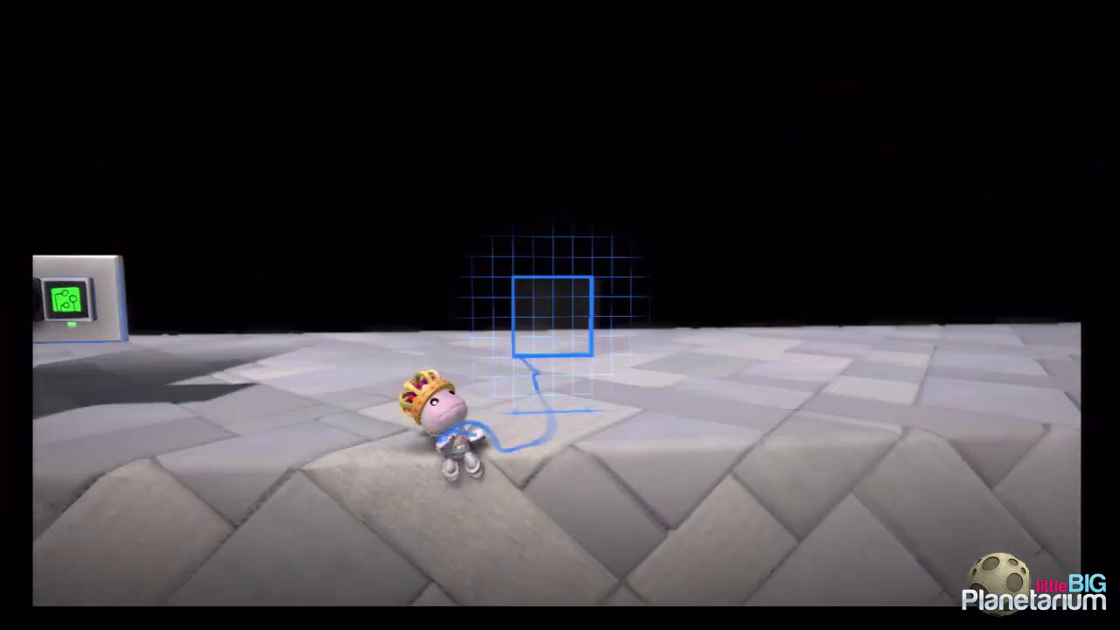
{"action": "key", "text": "Return"}
{"action": "key", "text": "Escape"}
{"action": "key", "text": "Escape"}
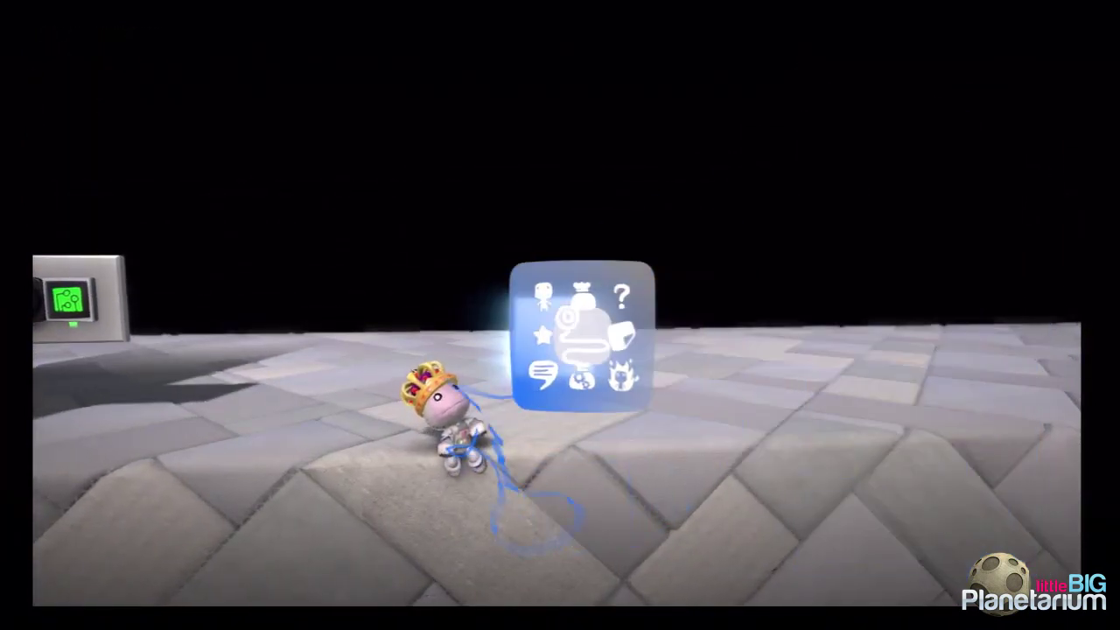
Attach a Microchip to the front of the glowing block
{"action": "key", "text": "Return"}
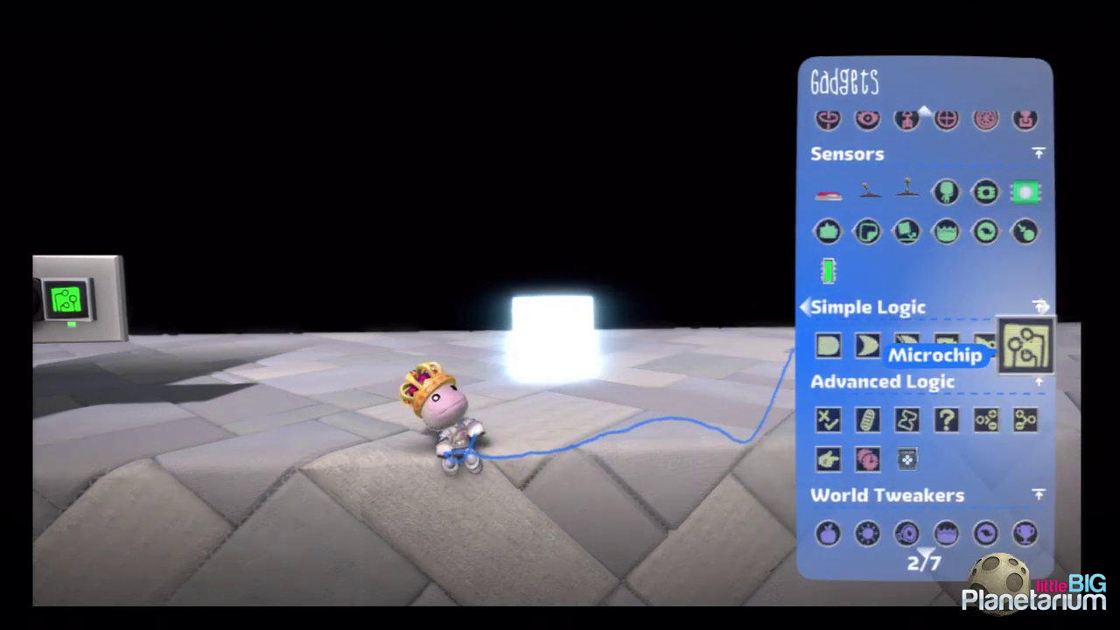
{"action": "key", "text": "Return"}
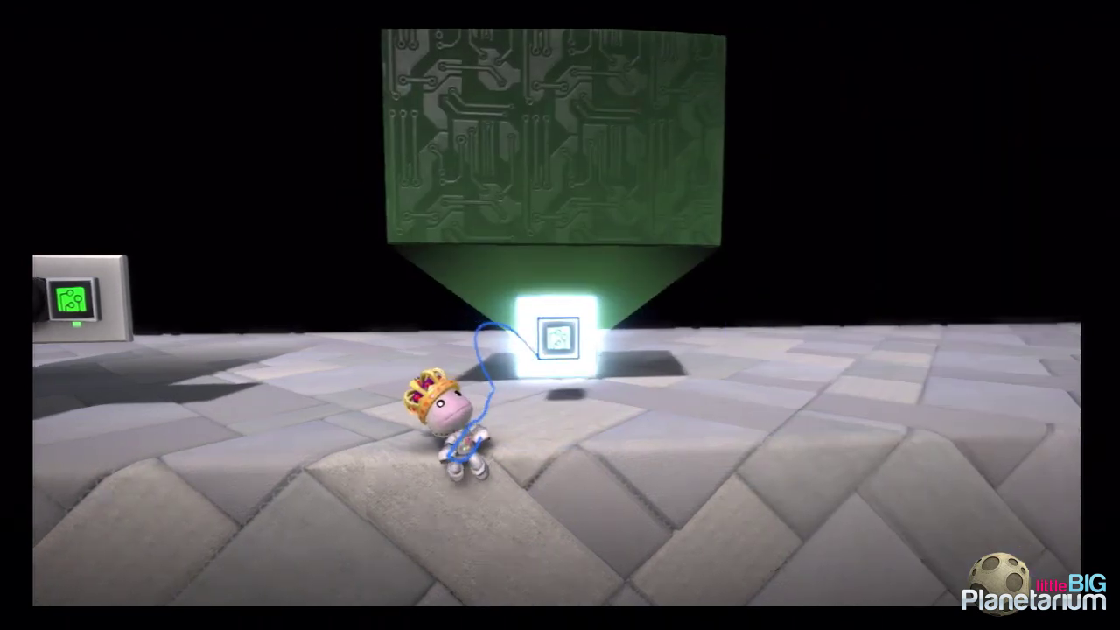
{"action": "key", "text": "Escape"}
{"action": "key", "text": "Escape"}
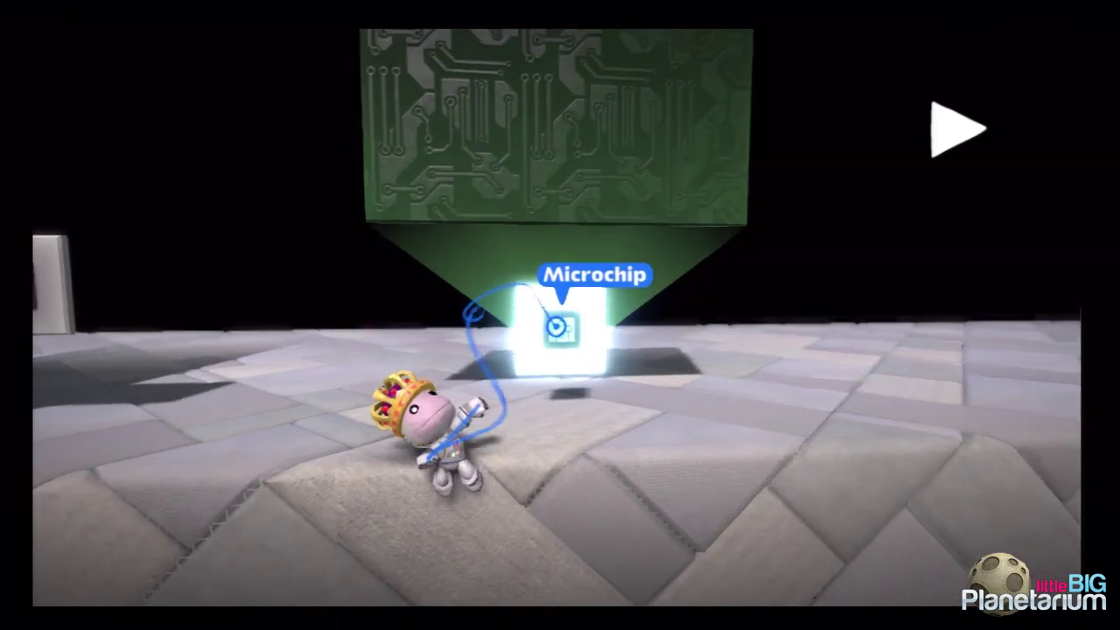
Place a tag on the circuit board of the glowing block's microchip
{"action": "key", "text": "Escape"}
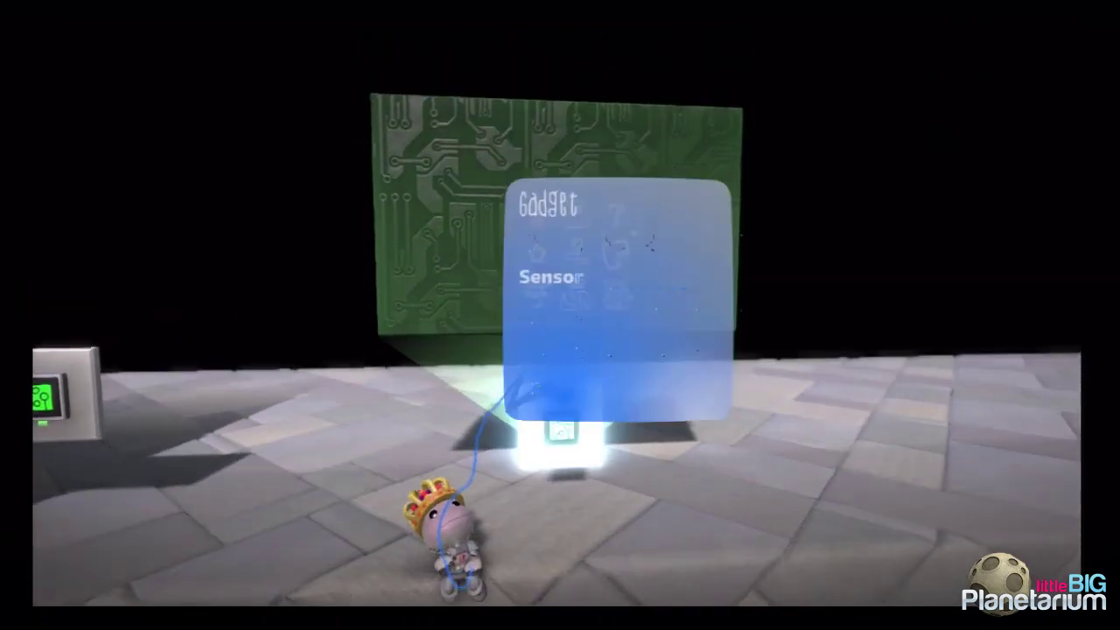
{"action": "key", "text": "Up"}
{"action": "key", "text": "Up"}
{"action": "key", "text": "Up"}
{"action": "key", "text": "Return"}
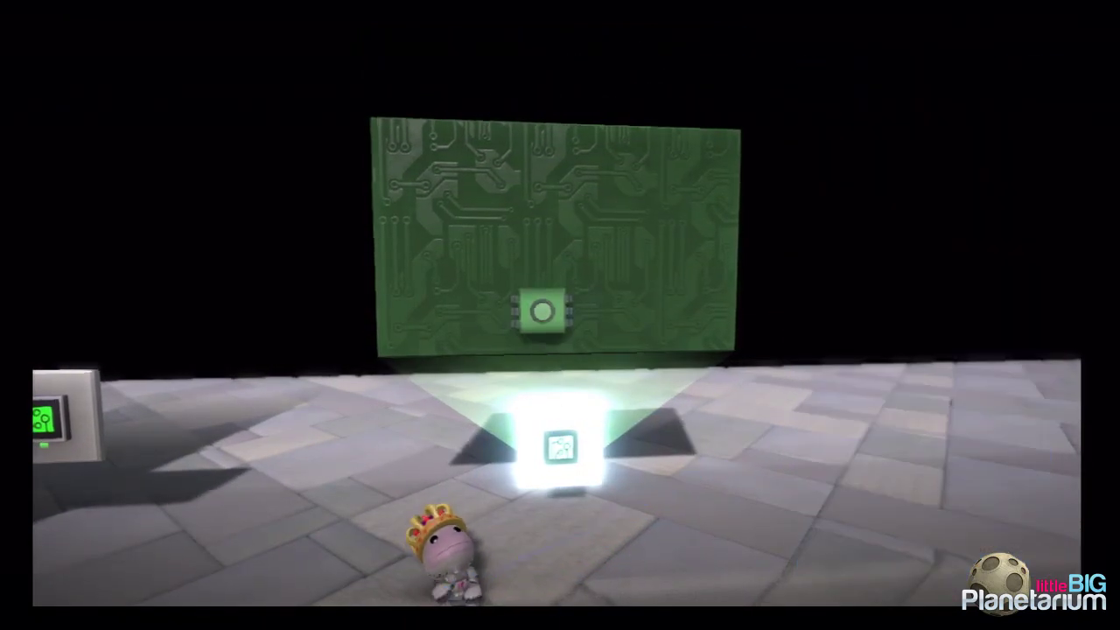
{"action": "key", "text": "Up"}
{"action": "key", "text": "Return"}
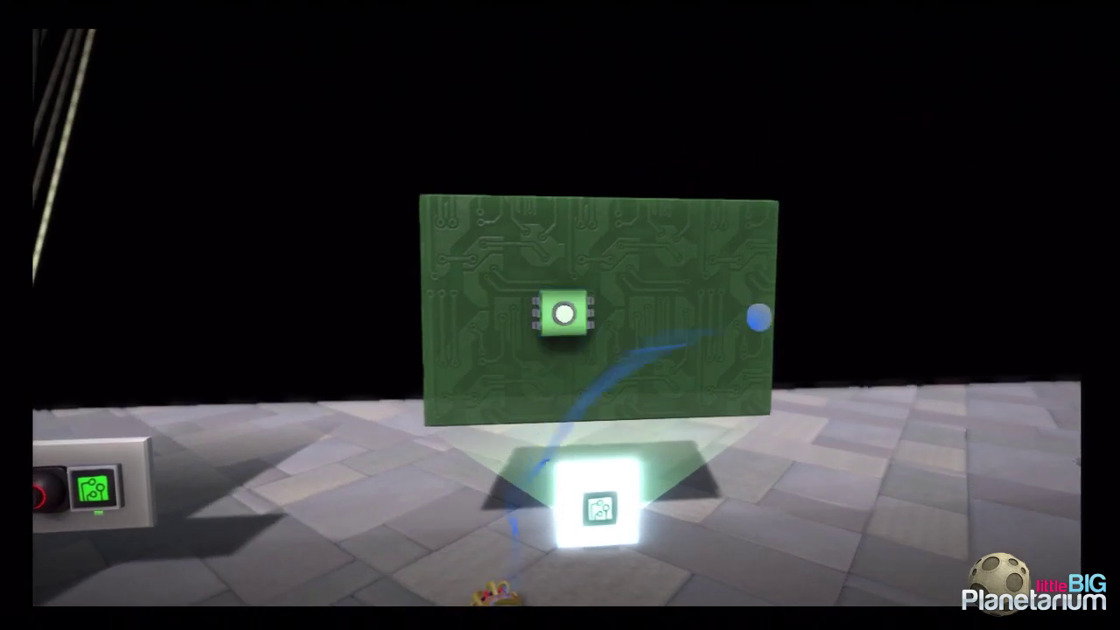
Examine how the counter and its number display respond to the tag on the glowing block
{"action": "key", "text": "Escape"}
{"action": "key", "text": "Escape"}
{"action": "key", "text": "Escape"}
{"action": "key", "text": "Return"}
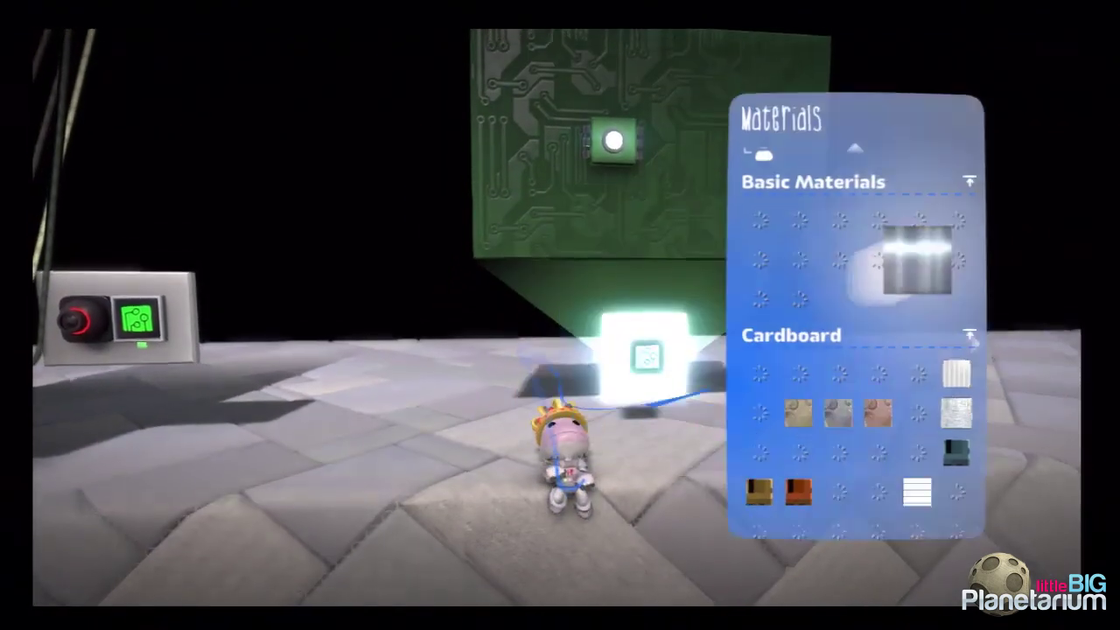
{"action": "key", "text": "Escape"}
{"action": "key", "text": "Return"}
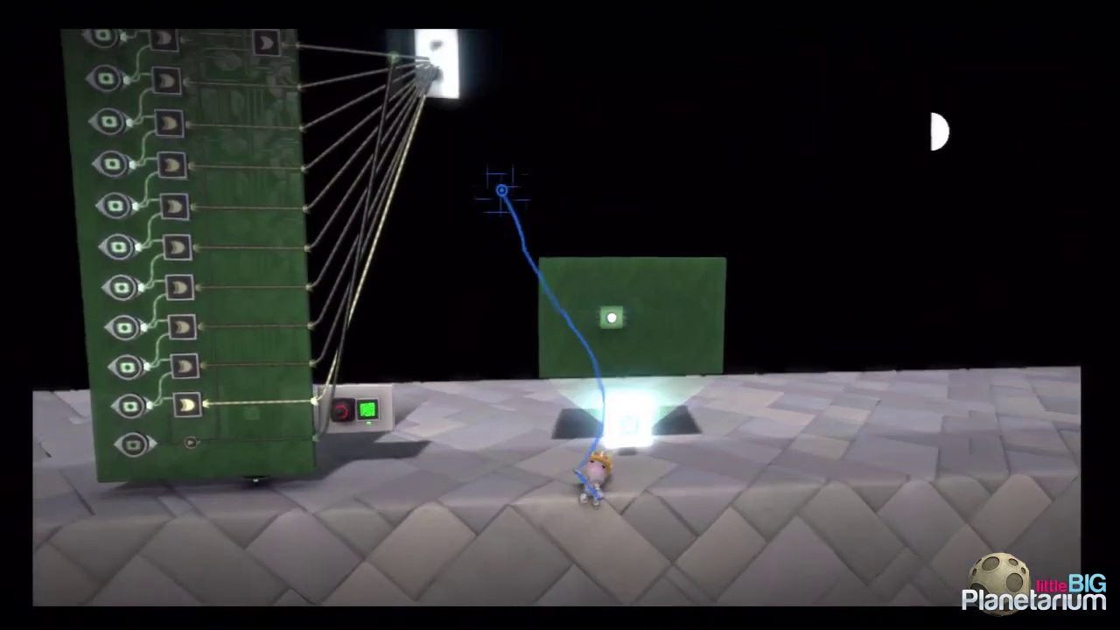
Place a Sequencer beside the tag on the glowing block's microchip board
{"action": "key", "text": "Escape"}
{"action": "key", "text": "Down"}
{"action": "key", "text": "Down"}
{"action": "key", "text": "Down"}
{"action": "key", "text": "Return"}
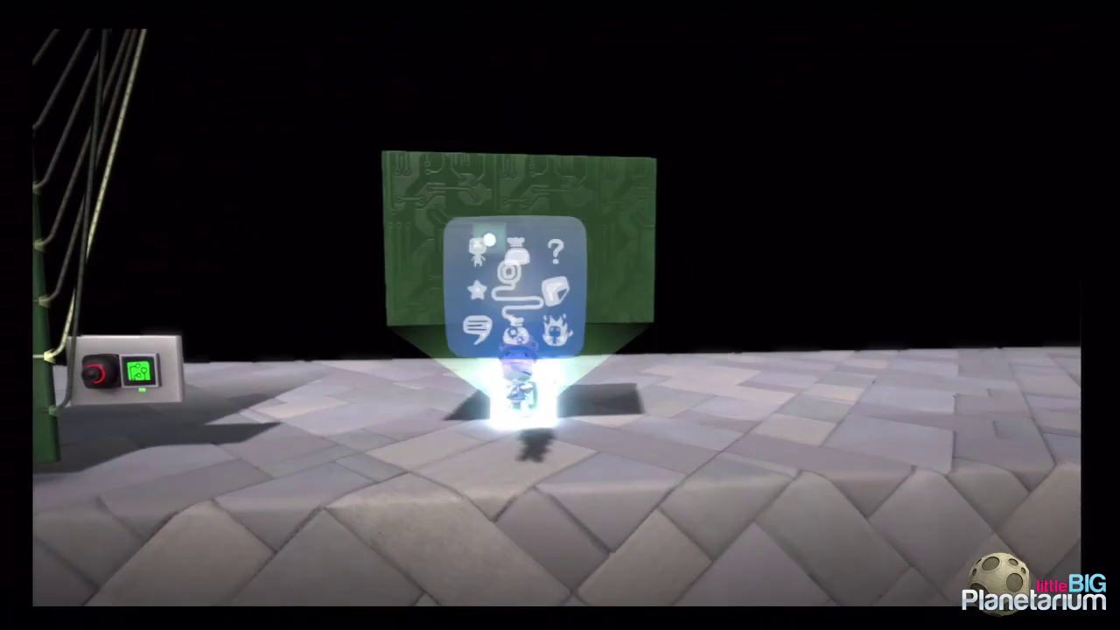
{"action": "key", "text": "Return"}
{"action": "key", "text": "Left"}
{"action": "key", "text": "Left"}
{"action": "key", "text": "Down"}
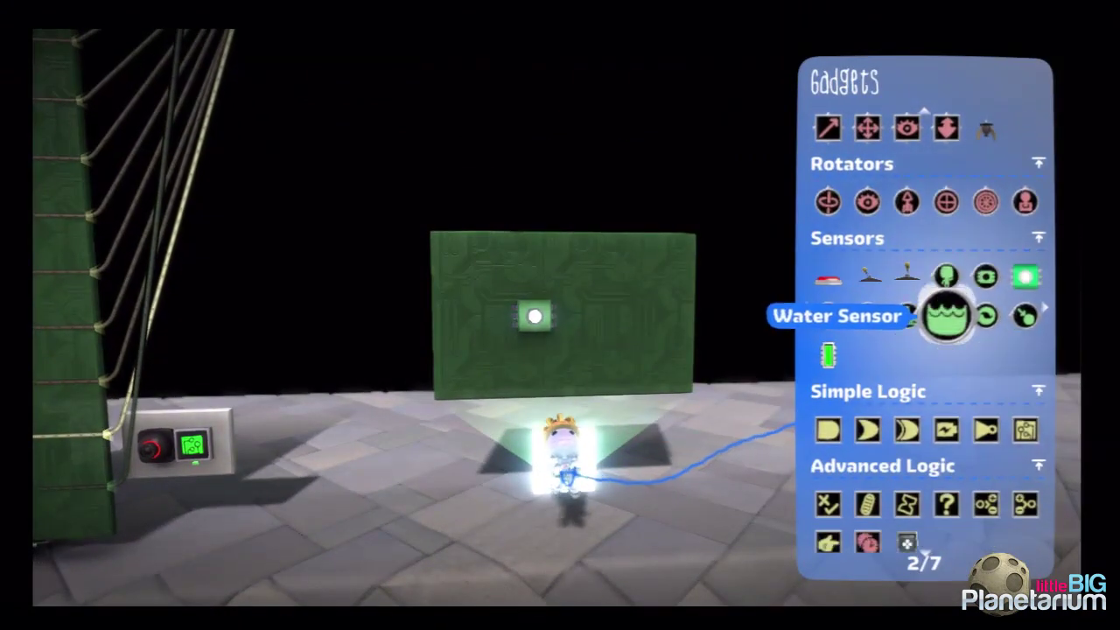
{"action": "key", "text": "Down"}
{"action": "key", "text": "Down"}
{"action": "key", "text": "Down"}
{"action": "key", "text": "Down"}
{"action": "key", "text": "Return"}
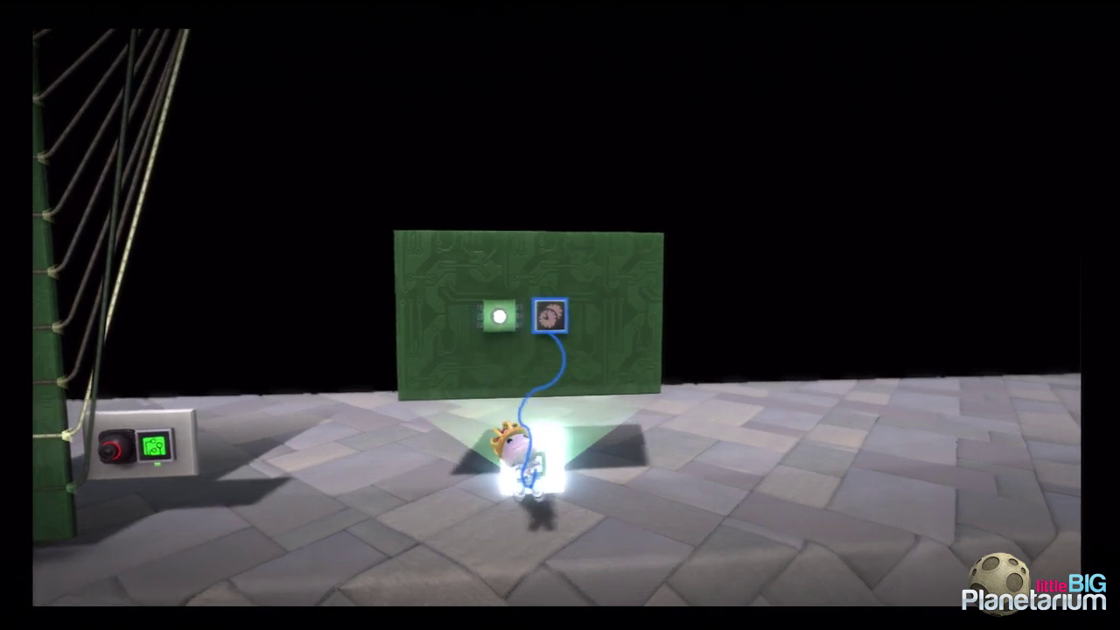
{"action": "key", "text": "Return"}
{"action": "key", "text": "Escape"}
{"action": "key", "text": "Escape"}
Place a Score Giver at the start of the Sequencer's board
{"action": "key", "text": "Return"}
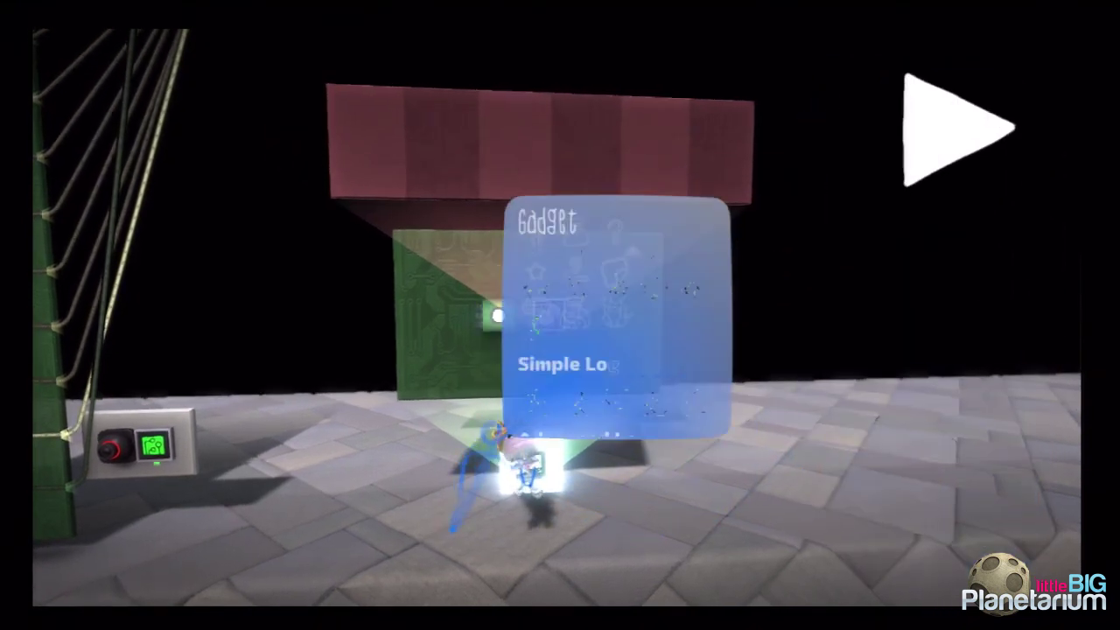
{"action": "key", "text": "Up"}
{"action": "key", "text": "Up"}
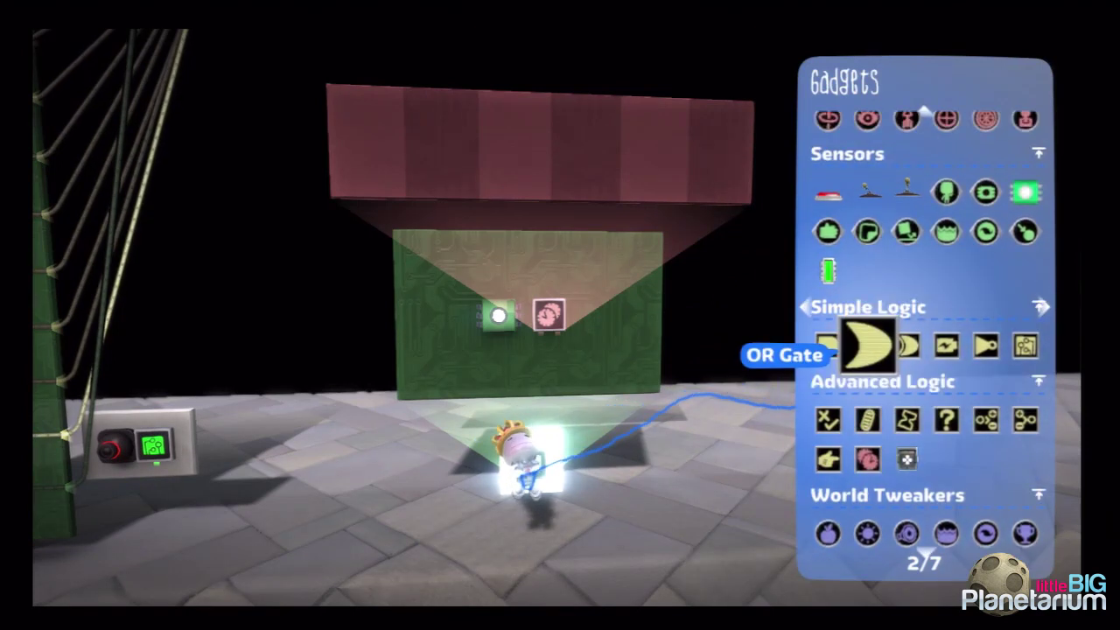
{"action": "key", "text": "Down"}
{"action": "key", "text": "Down"}
{"action": "key", "text": "Down"}
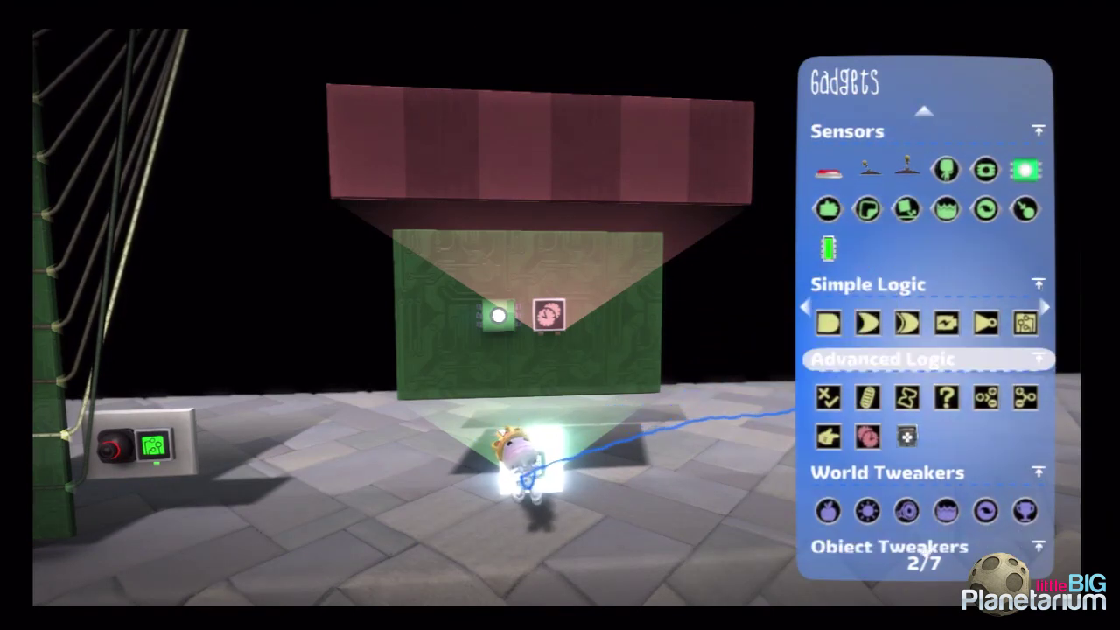
{"action": "key", "text": "Right"}
{"action": "key", "text": "Right"}
{"action": "key", "text": "Right"}
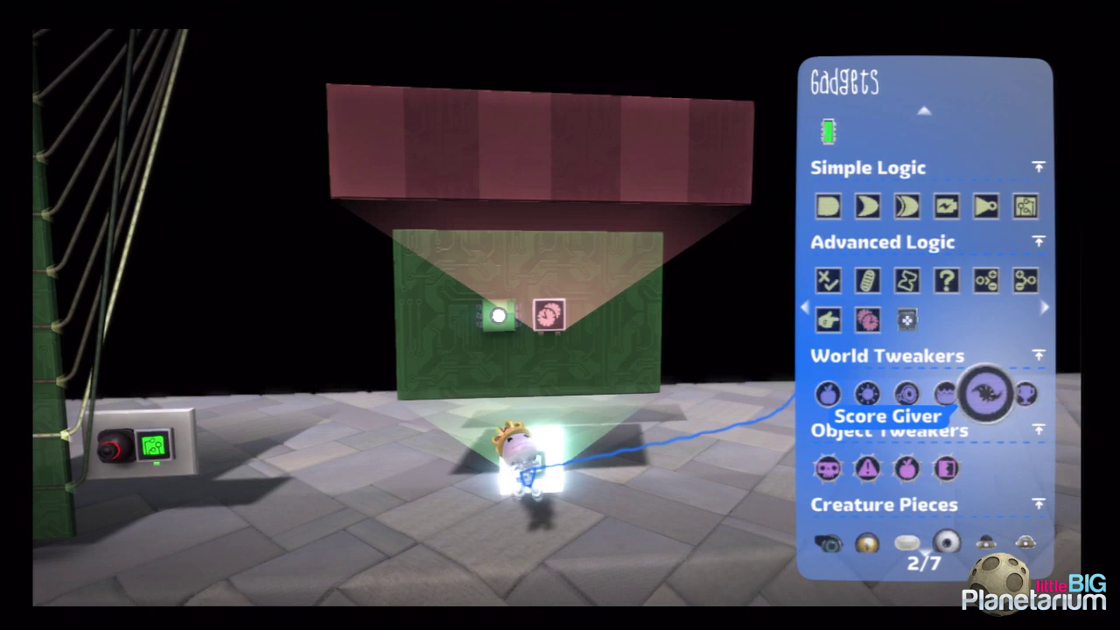
{"action": "key", "text": "Return"}
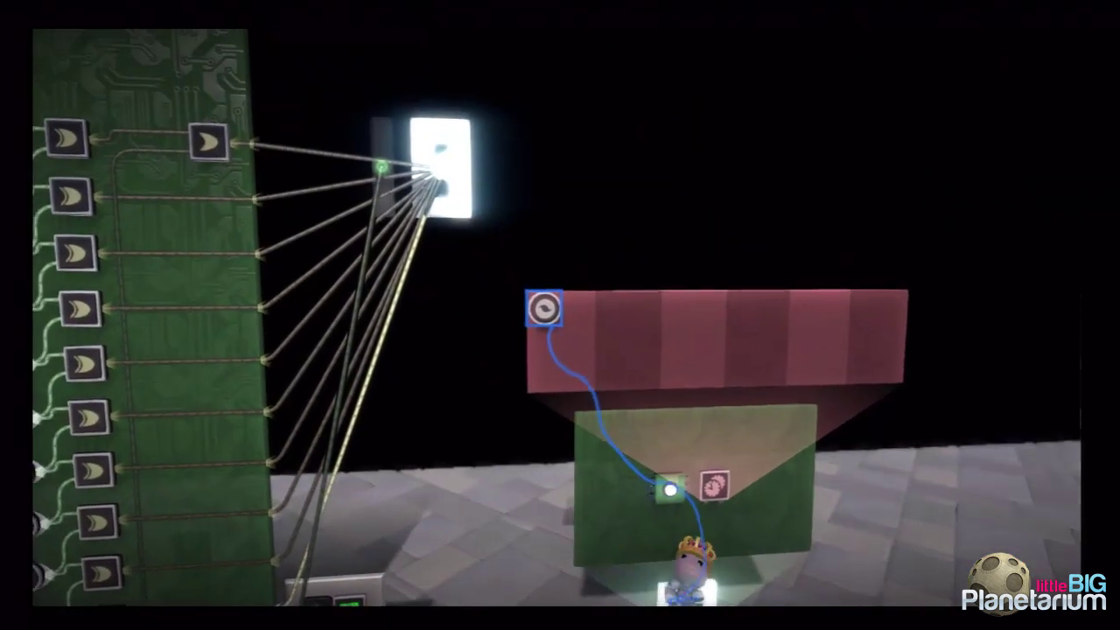
{"action": "key", "text": "Return"}
Place a Destroyer just below the Score Giver on the Sequencer's board
{"action": "key", "text": "Escape"}
{"action": "key", "text": "Left"}
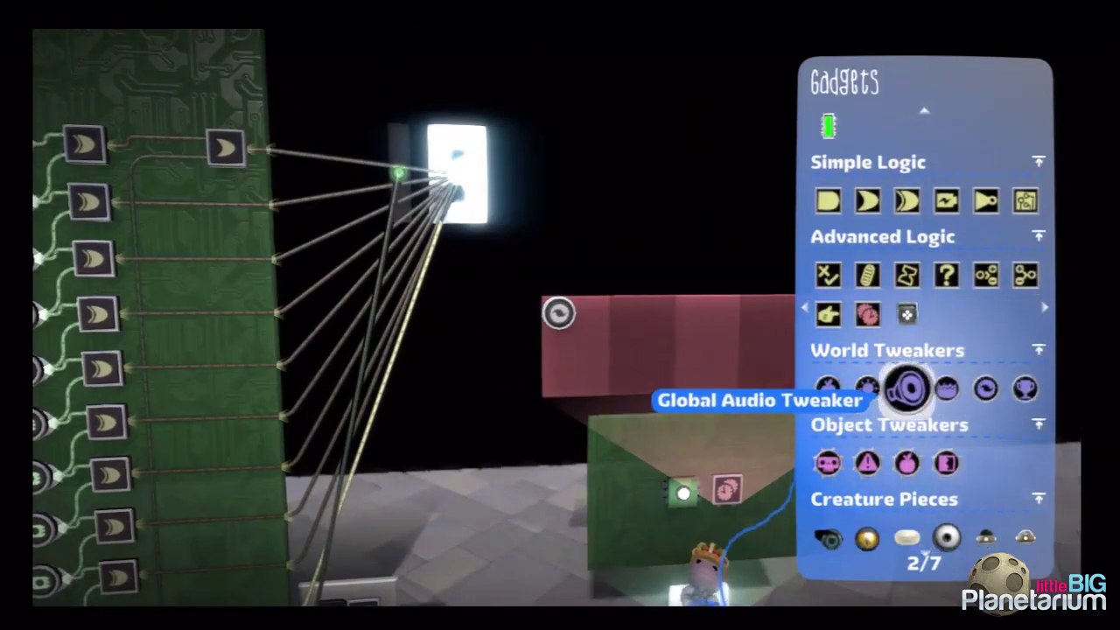
{"action": "key", "text": "Down"}
{"action": "key", "text": "Left"}
{"action": "key", "text": "Return"}
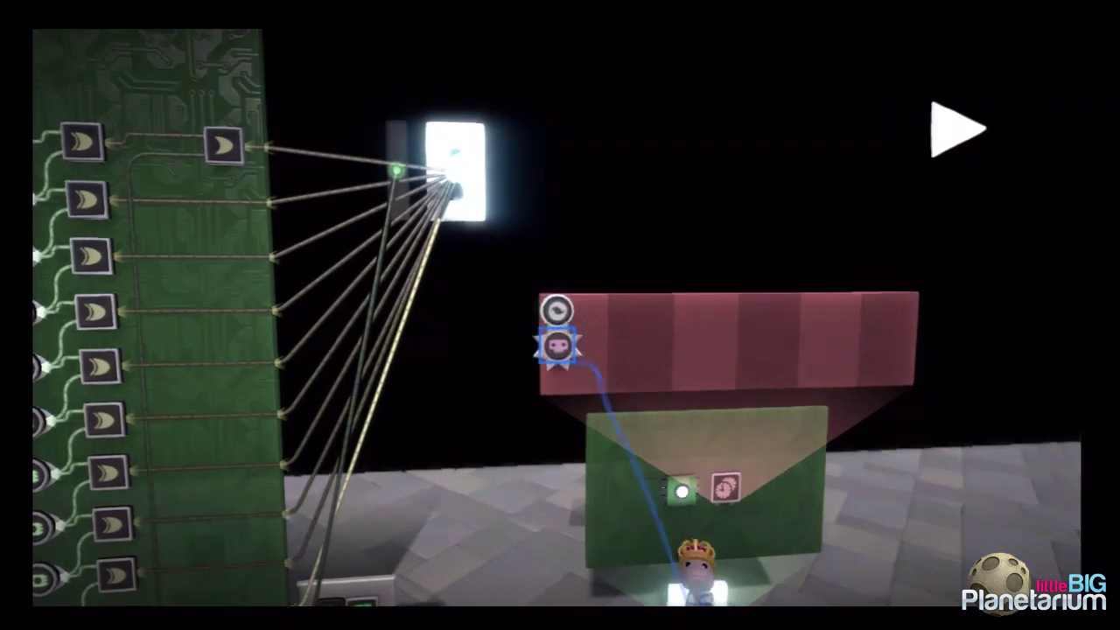
{"action": "key", "text": "Return"}
{"action": "key", "text": "Escape"}
{"action": "key", "text": "Escape"}
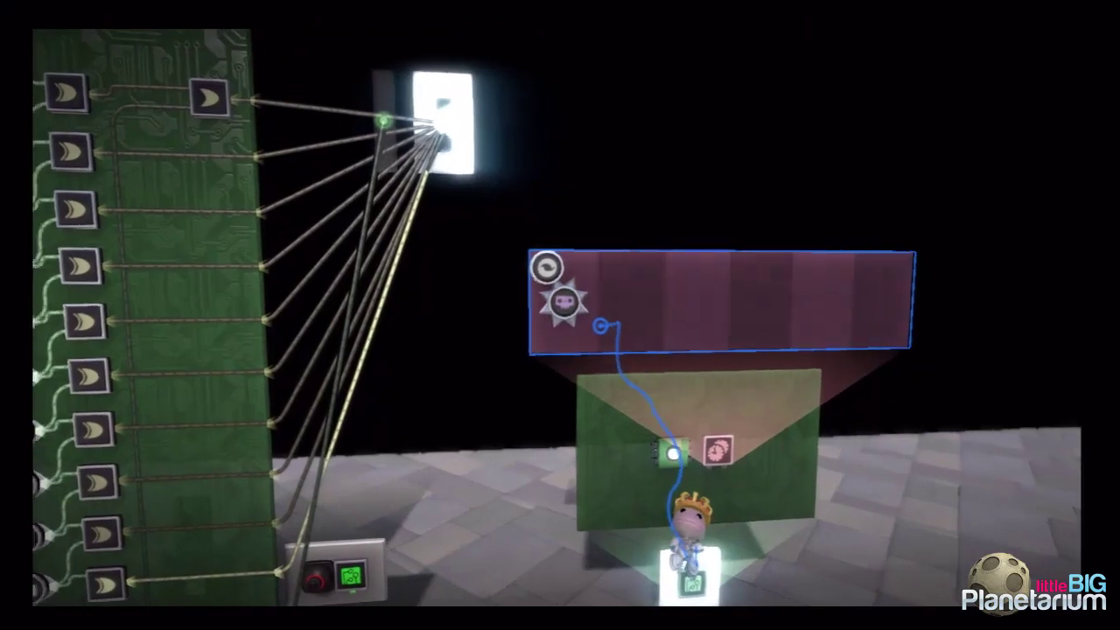
Shrink the Sequencer's board to fit around its two gadgets and set the Destroyer's Destroy Effect to Disappear
{"action": "left_click_drag", "start_coordinate": [600, 325], "coordinate": [549, 353]}
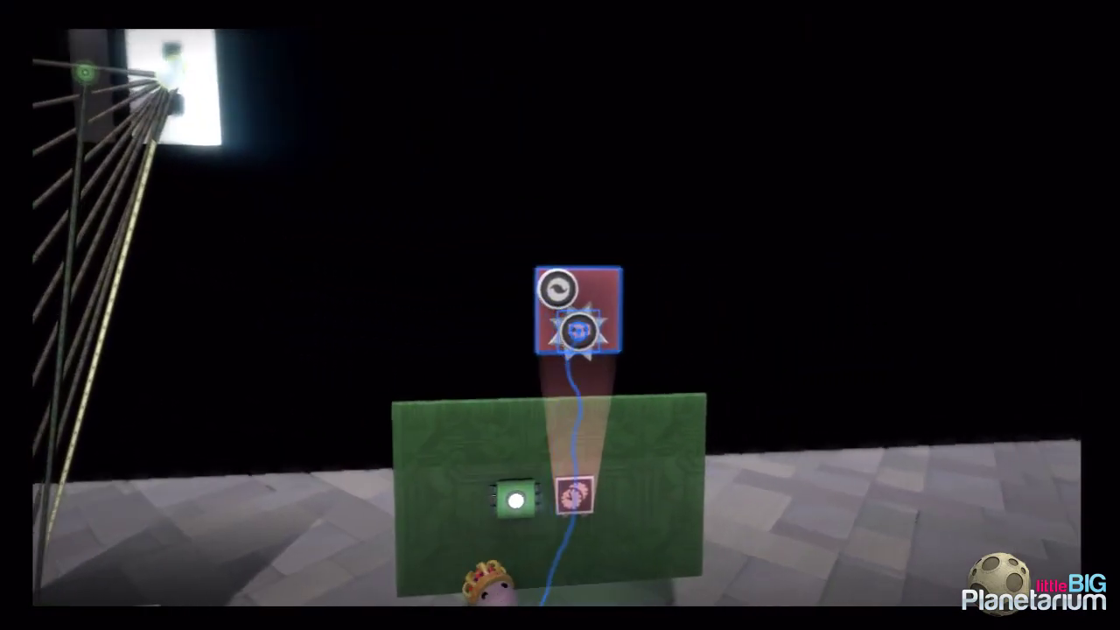
{"action": "left_click", "coordinate": [575, 330]}
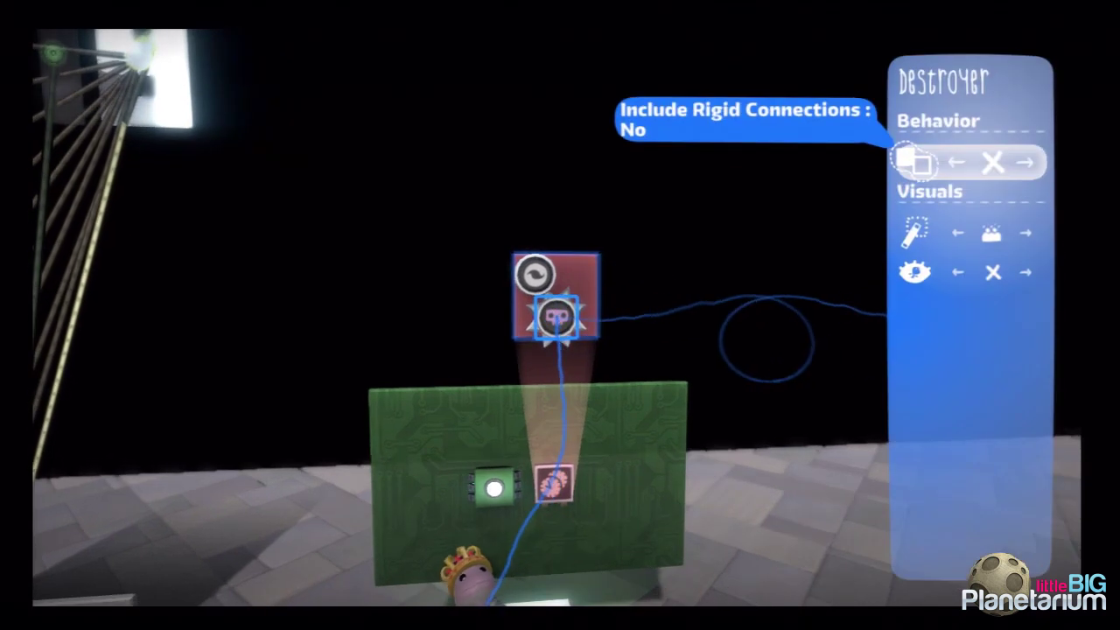
{"action": "key", "text": "Down"}
{"action": "key", "text": "Right"}
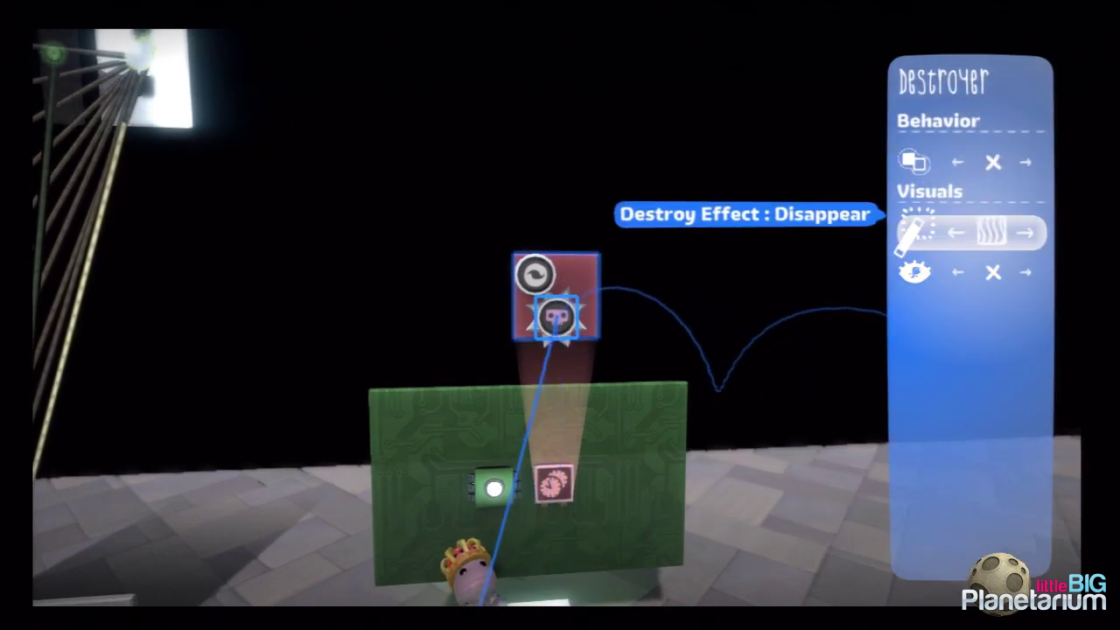
Check the Score Giver's settings on the Sequencer's board
{"action": "key", "text": "Escape"}
{"action": "left_click", "coordinate": [534, 274]}
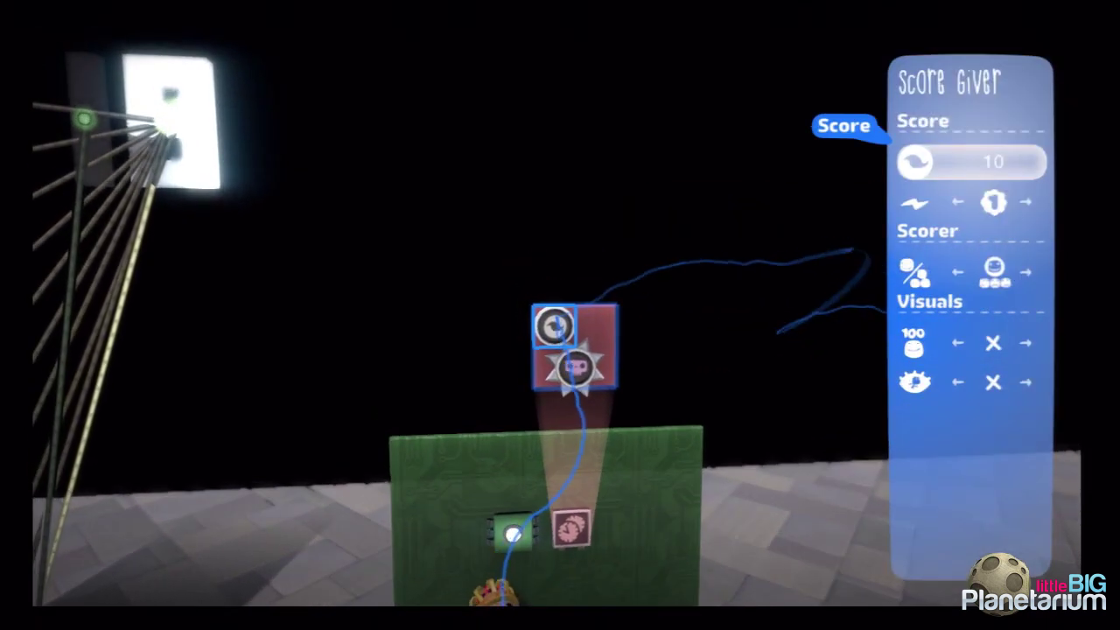
{"action": "key", "text": "Escape"}
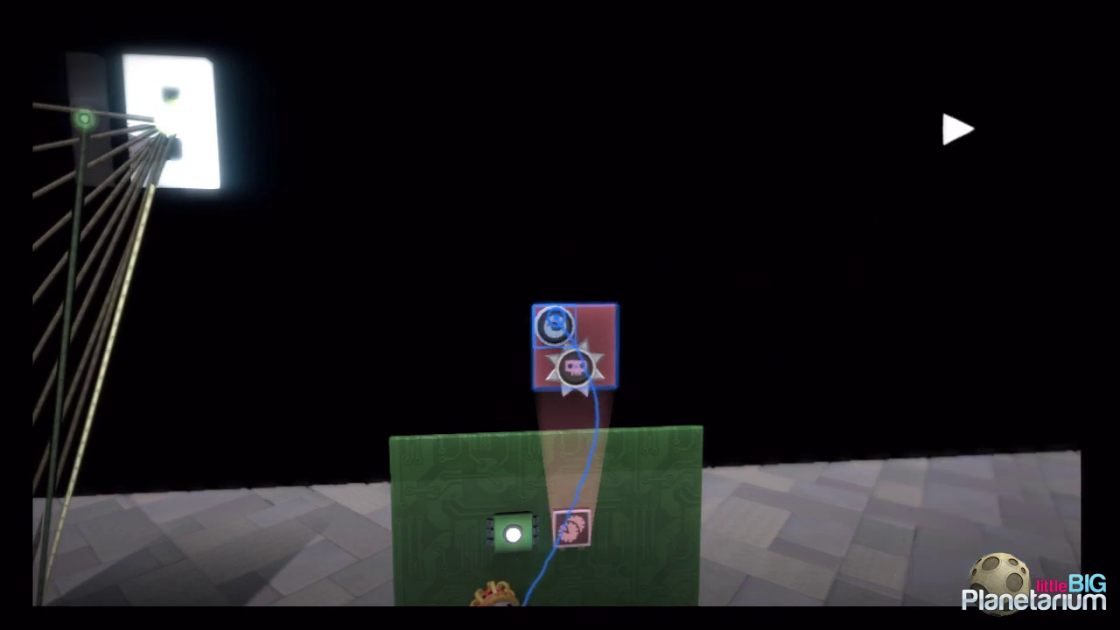
Set the Trigger Radius of the glowing block's Sequencer to 10.0
{"action": "left_click", "coordinate": [564, 320]}
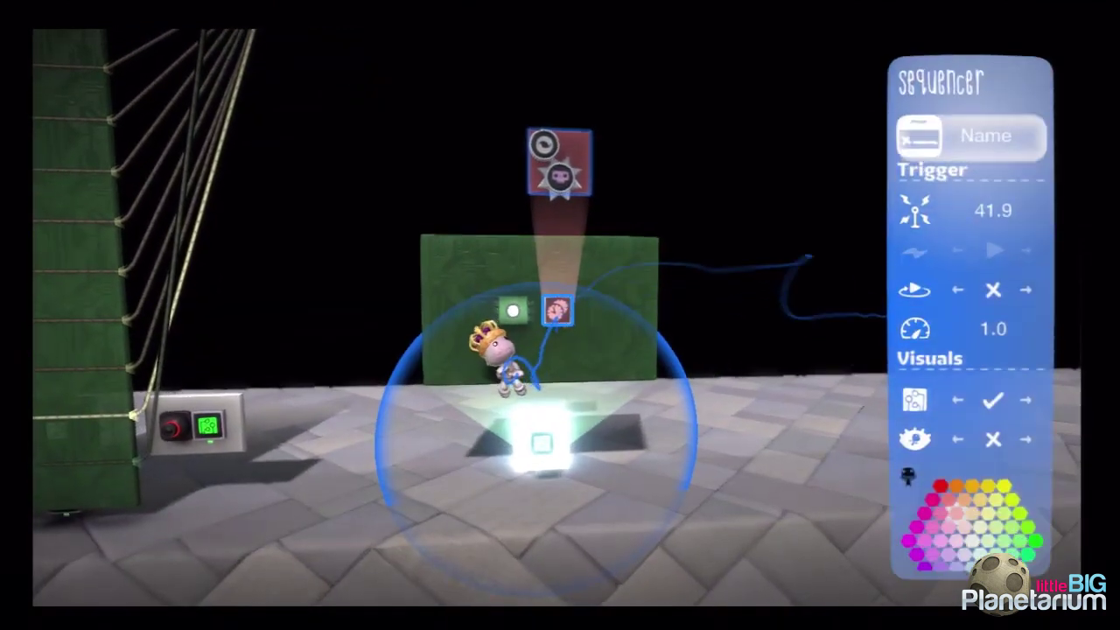
{"action": "key", "text": "Down"}
{"action": "key", "text": "Left"}
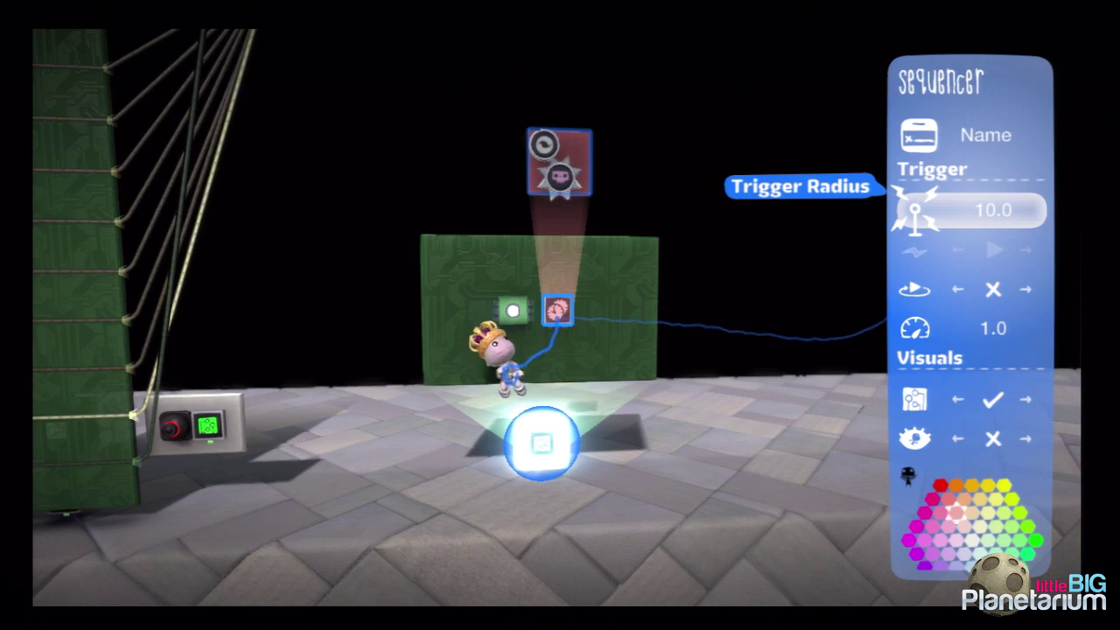
{"action": "key", "text": "Escape"}
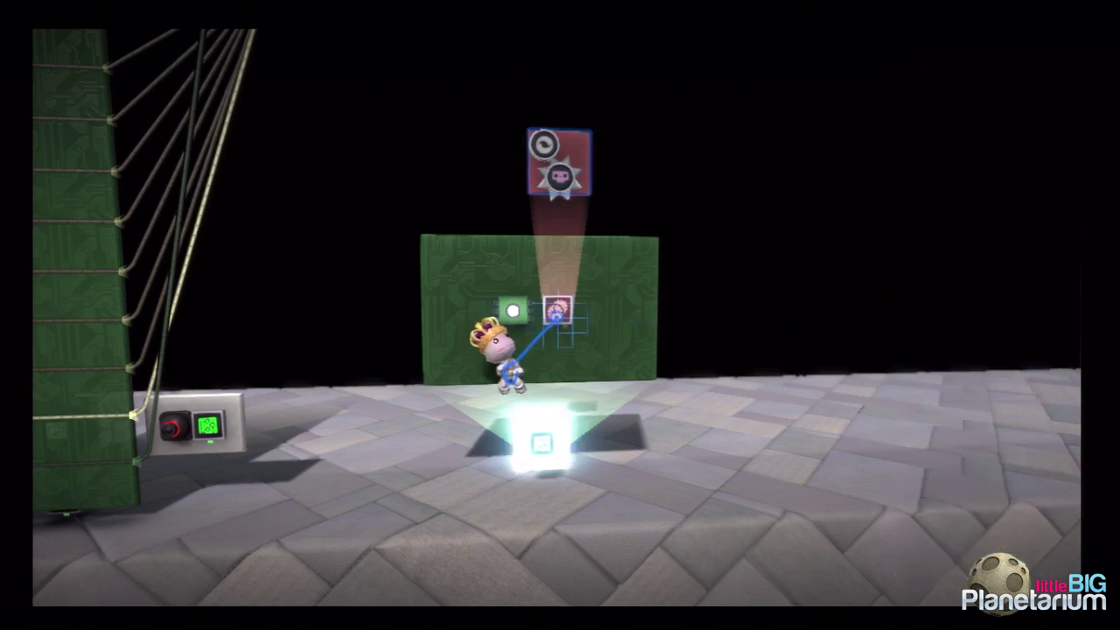
Collapse the glowing block's microchip board and copy the block into a row of ten
{"action": "key", "text": "Up"}
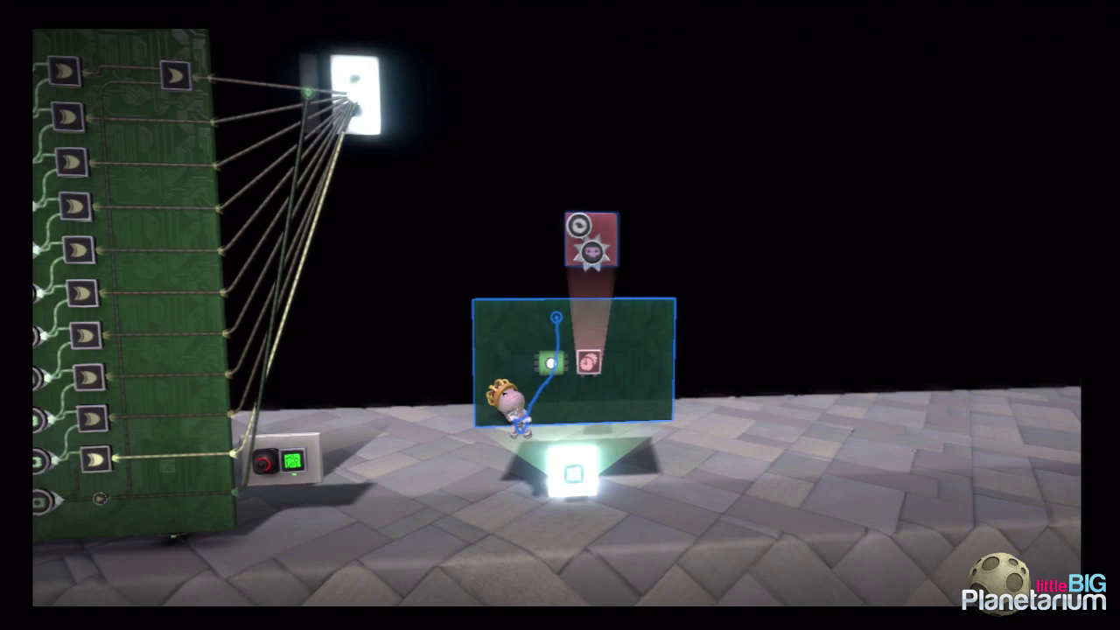
{"action": "left_click", "coordinate": [557, 332]}
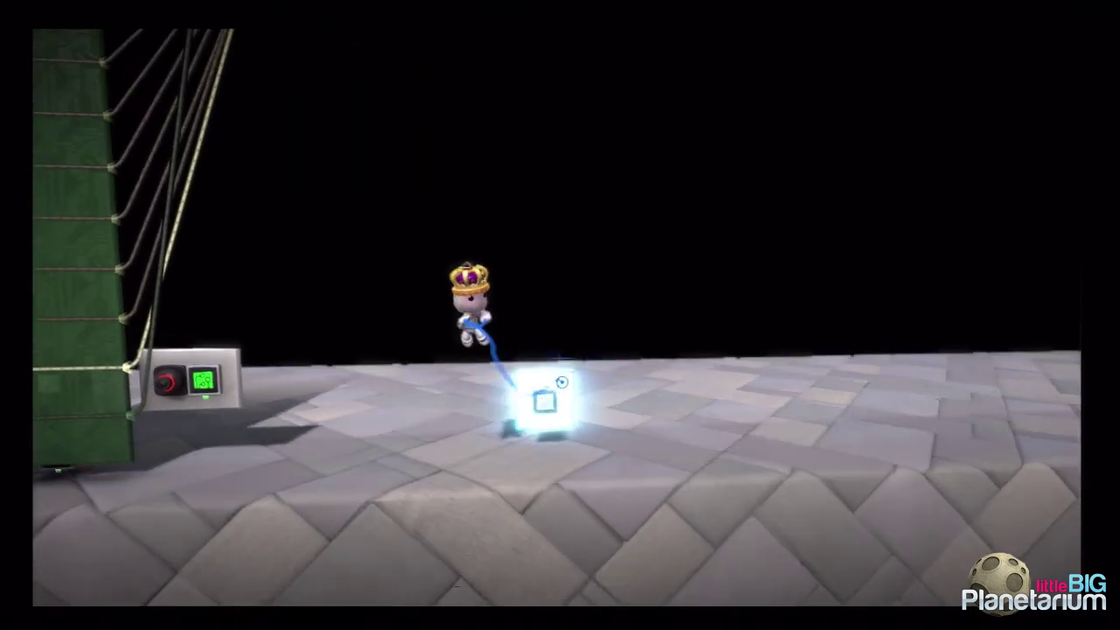
{"action": "left_click", "coordinate": [562, 382]}
{"action": "left_click", "coordinate": [547, 390]}
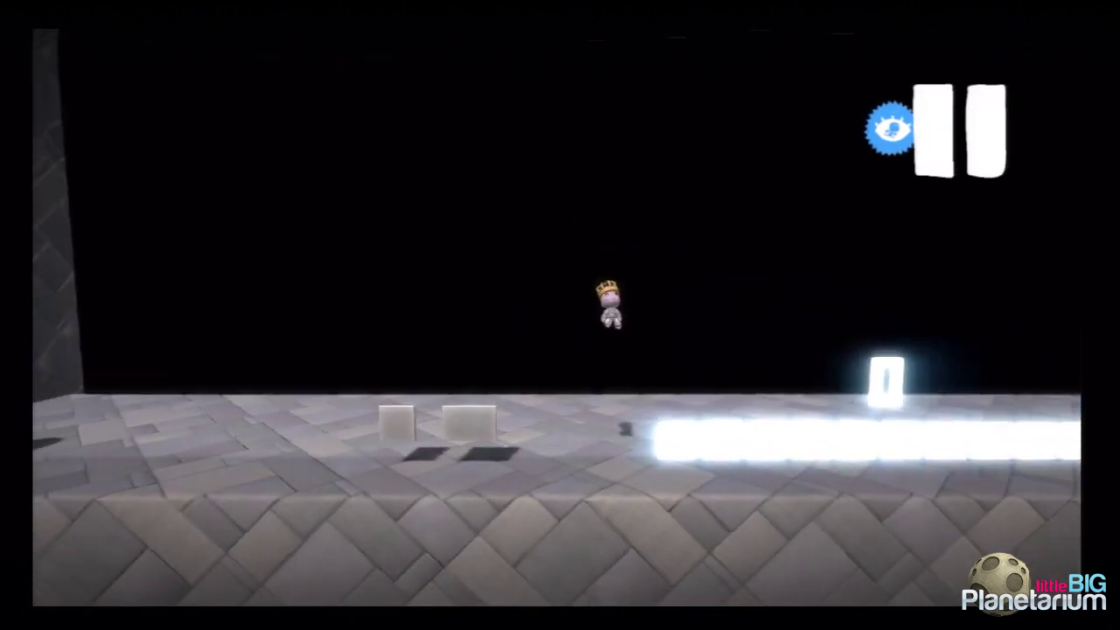
Leave the preview and show the logic gadgets and wires in the paused level again
{"action": "key", "text": "Escape"}
{"action": "key", "text": "Down"}
{"action": "key", "text": "Down"}
{"action": "key", "text": "Return"}
{"action": "key", "text": "Escape"}
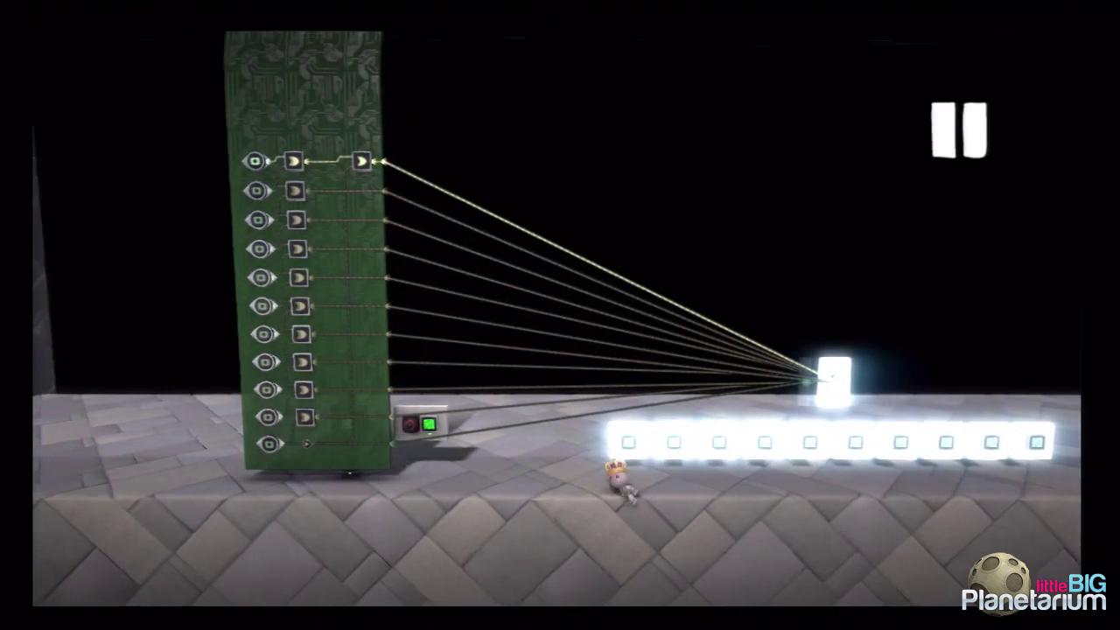
Set Seconds per stripe to 0.1 on the first glowing block's Sequencer and close its microchip board
{"action": "left_click", "coordinate": [559, 447]}
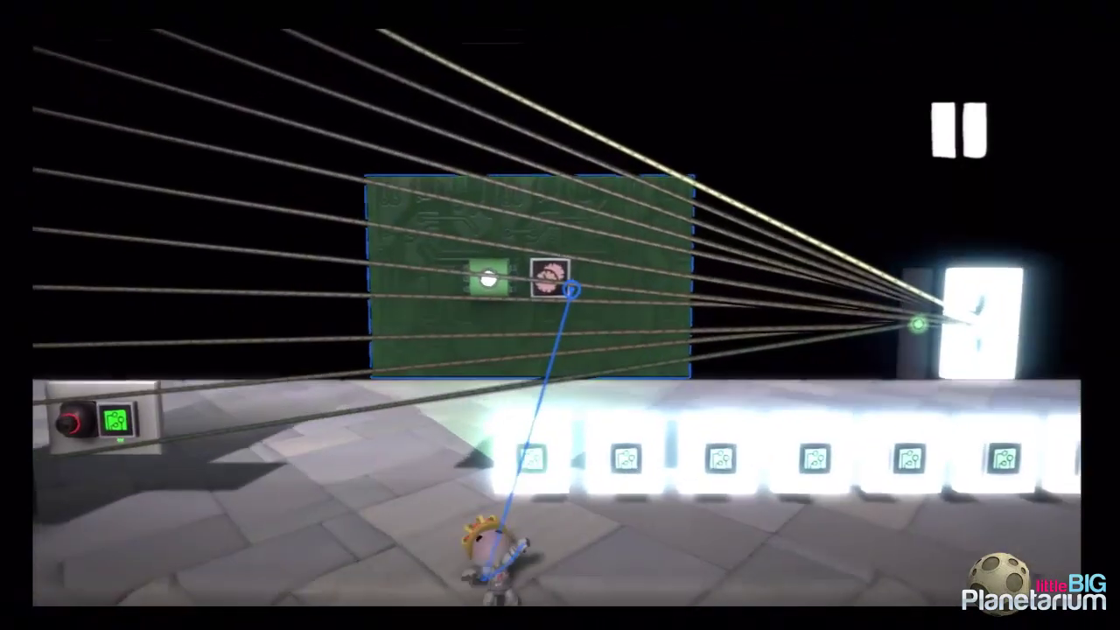
{"action": "left_click", "coordinate": [551, 316]}
{"action": "key", "text": "Down"}
{"action": "key", "text": "Down"}
{"action": "key", "text": "Down"}
{"action": "key", "text": "Down"}
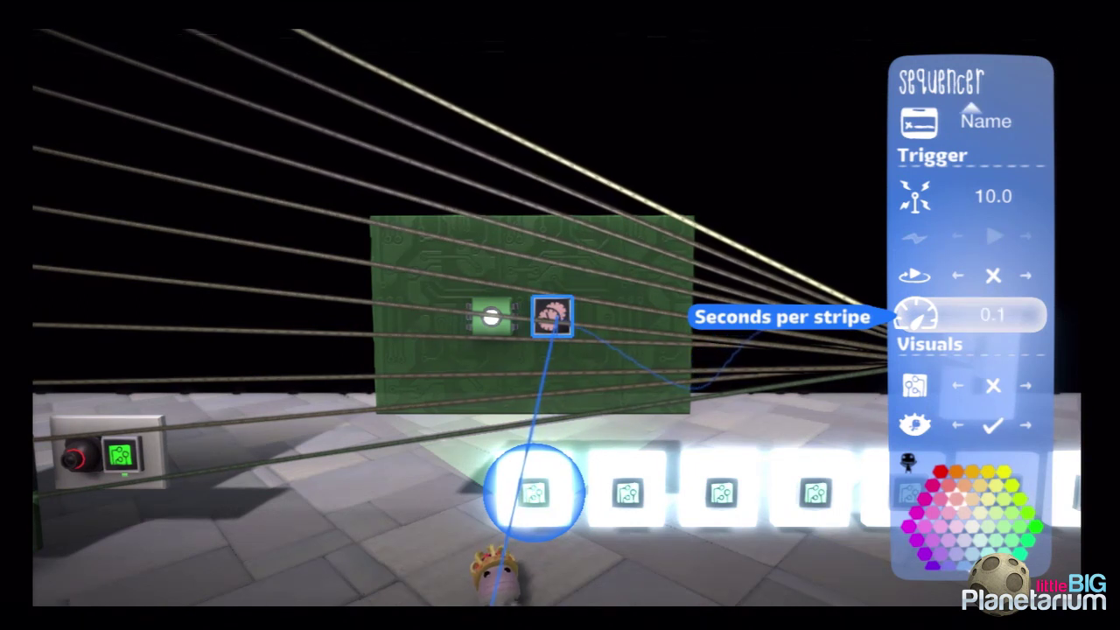
{"action": "key", "text": "Escape"}
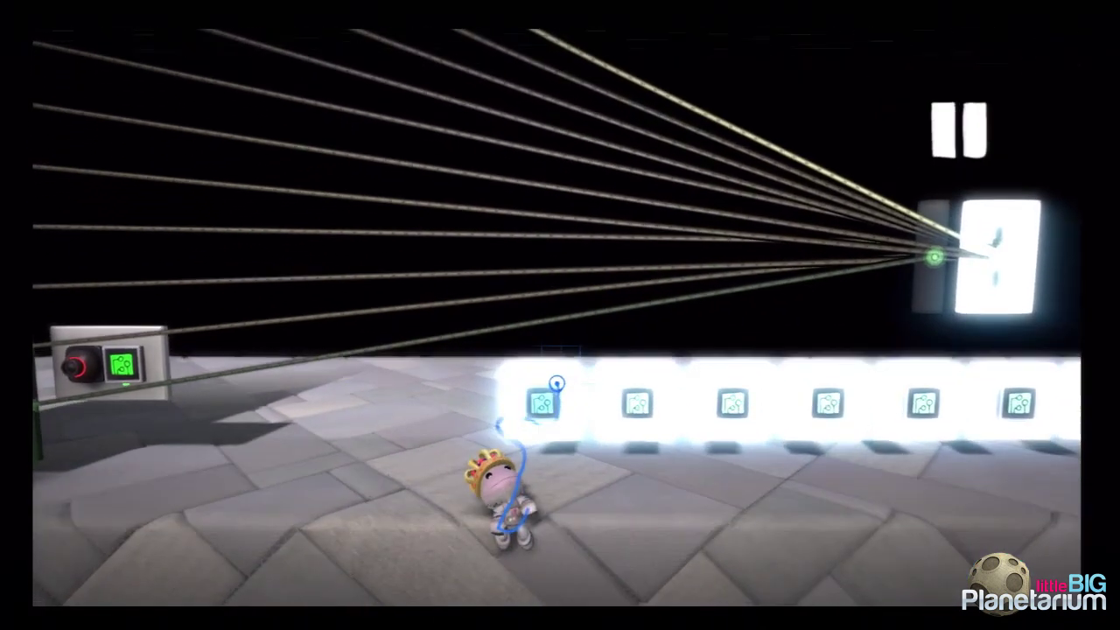
Resume the level and examine the tag sensors and their wiring on the counter's microchip board
{"action": "key", "text": "Escape"}
{"action": "key", "text": "Up"}
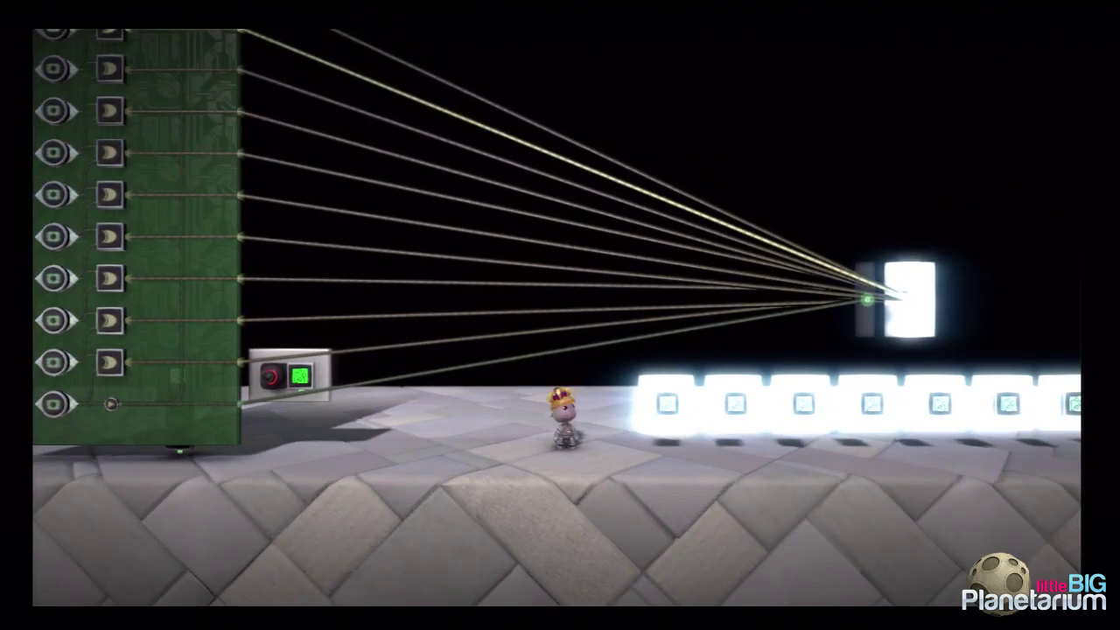
{"action": "key", "text": "Left"}
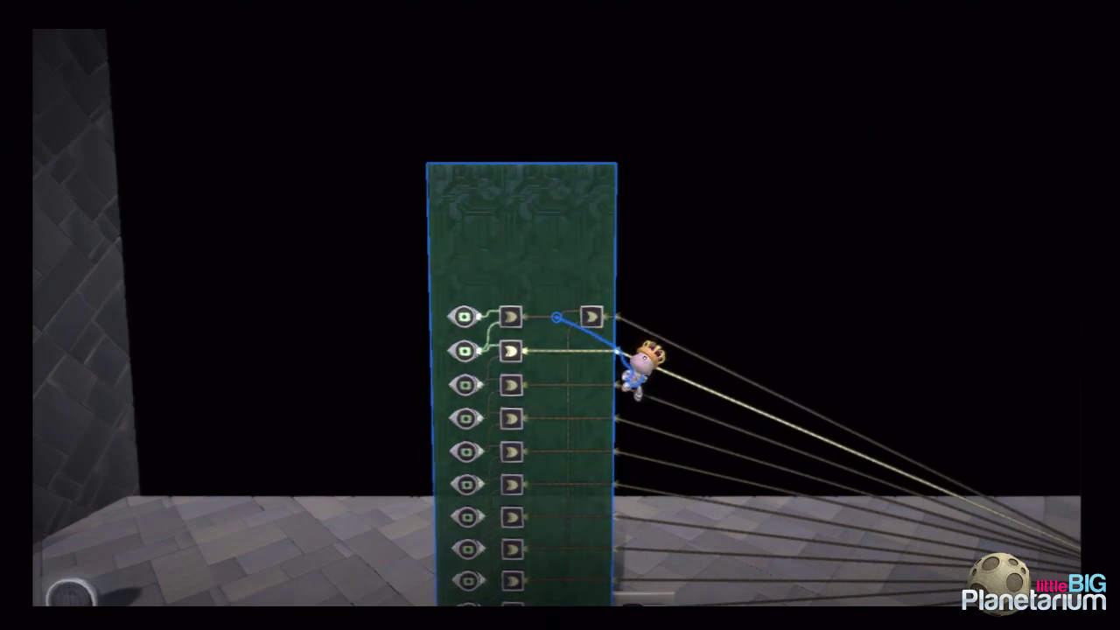
{"action": "key", "text": "Escape"}
{"action": "key", "text": "Escape"}
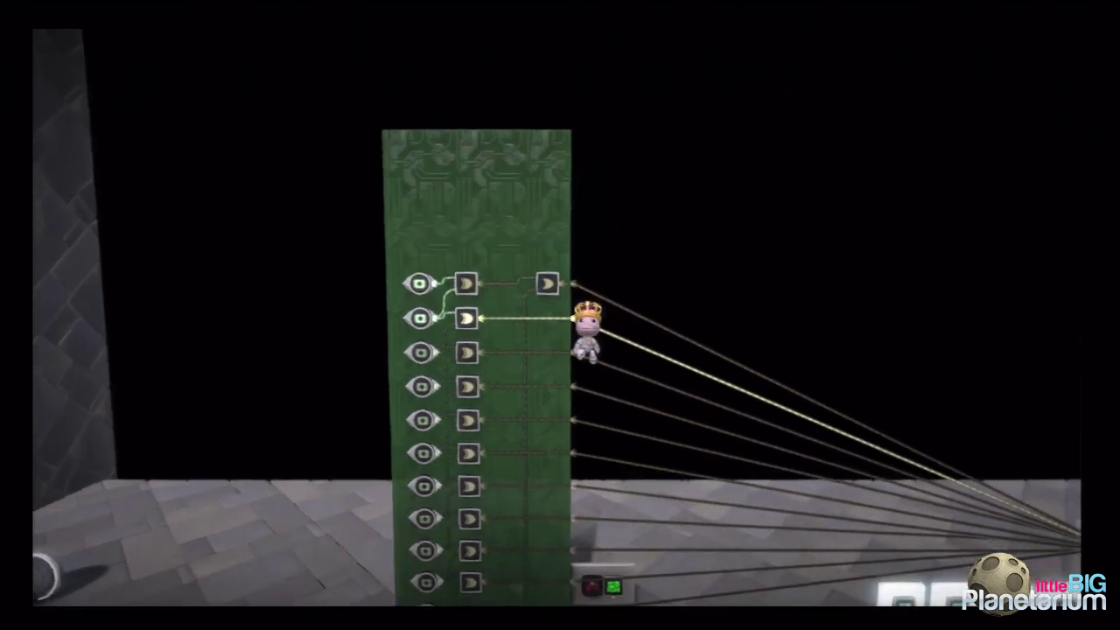